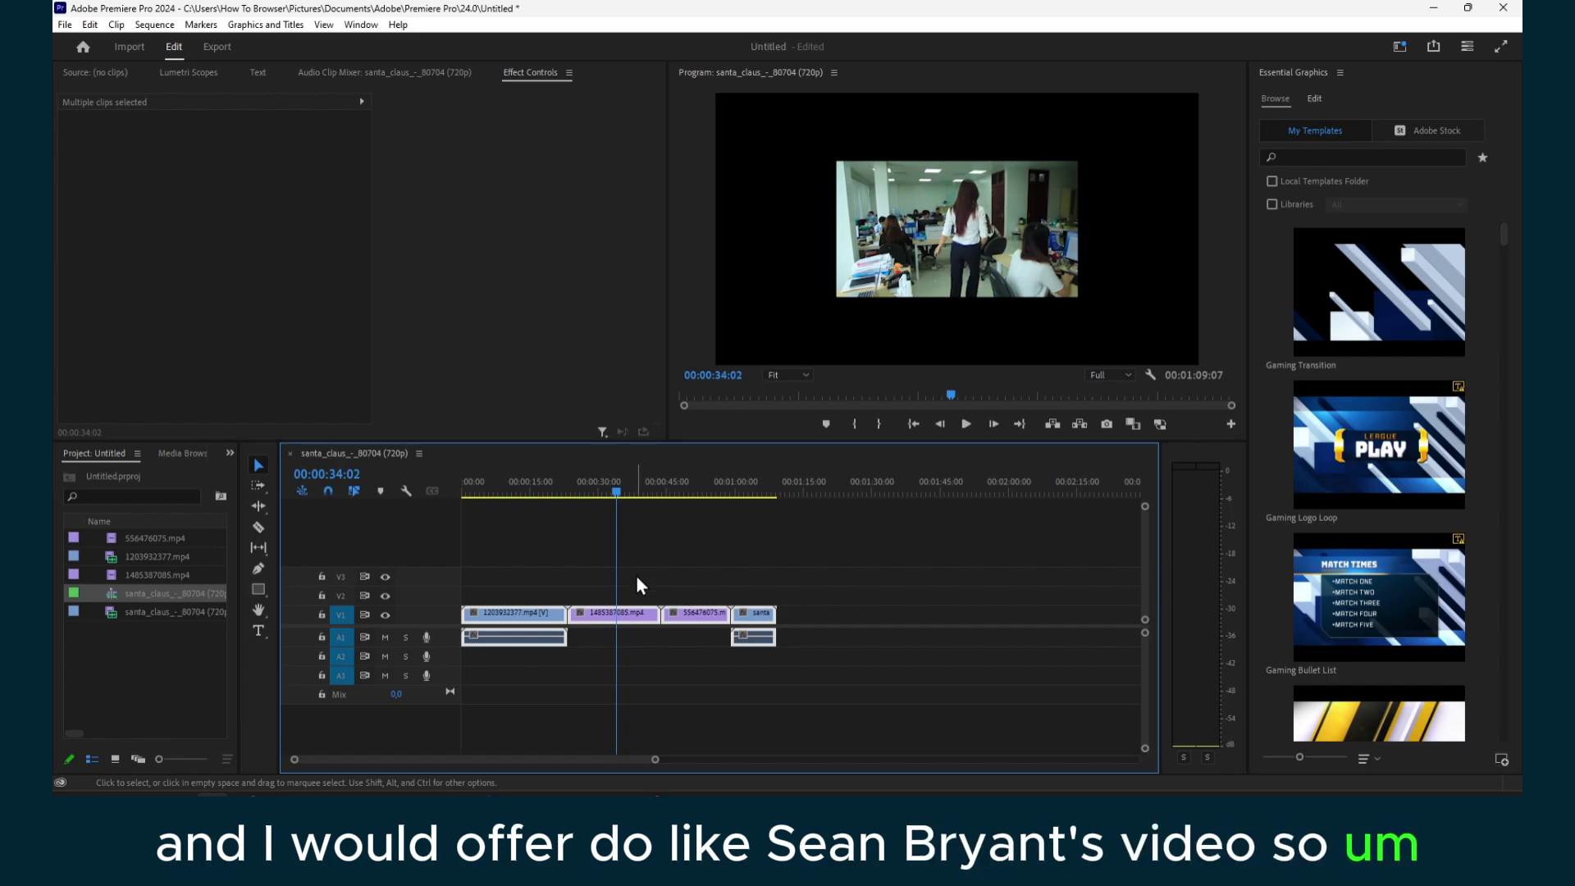
# - Apply Scale to Frame Size to the selected clips from the context menu
pyautogui.rightClick(616, 623)
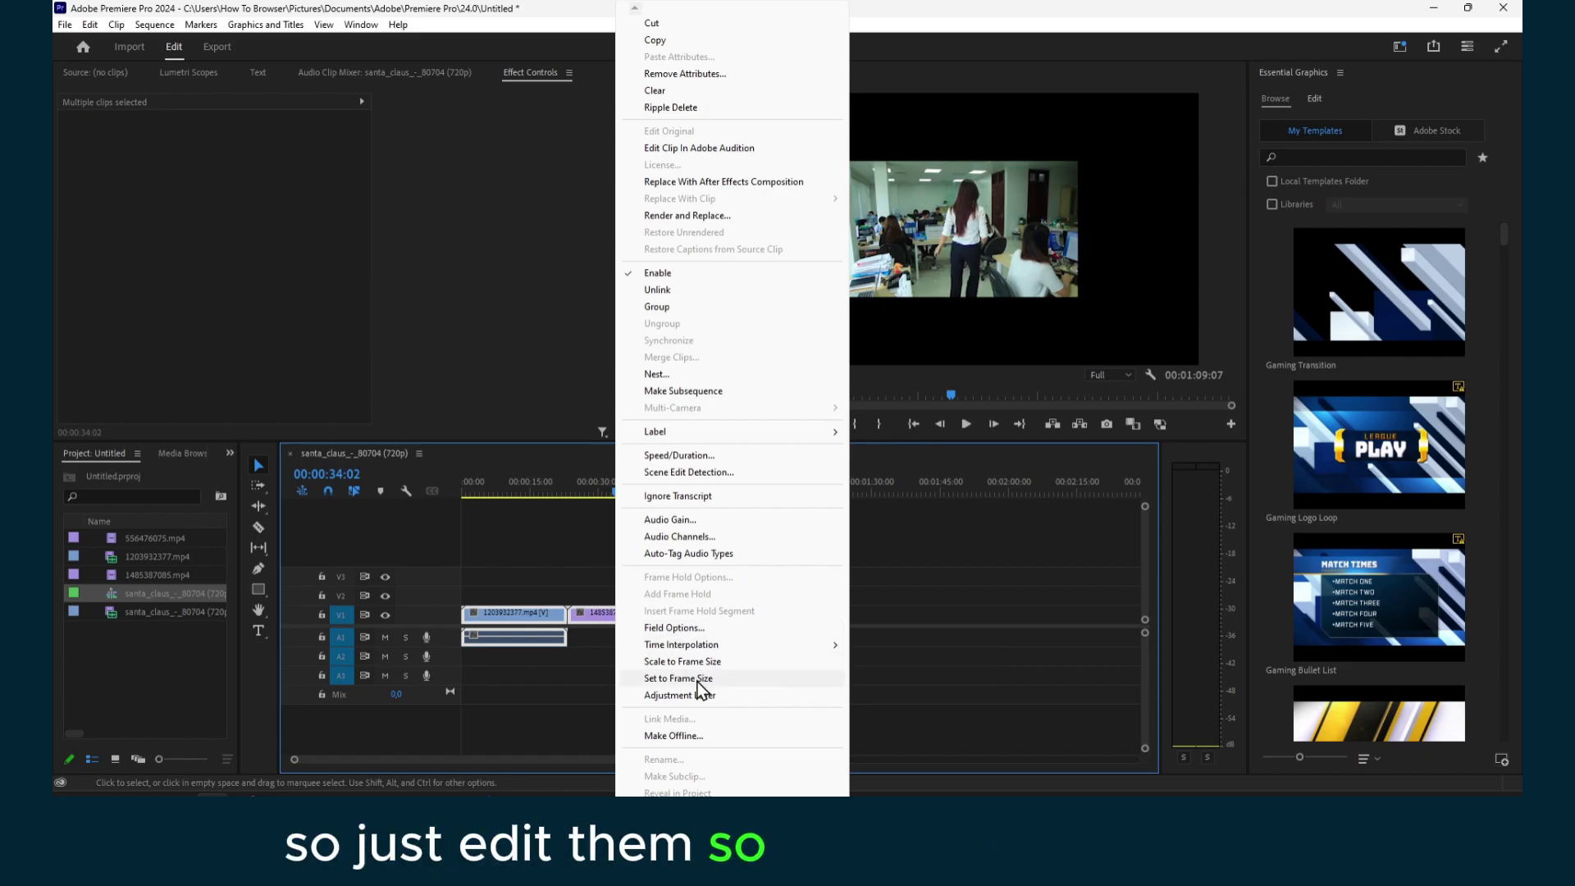
pyautogui.click(709, 664)
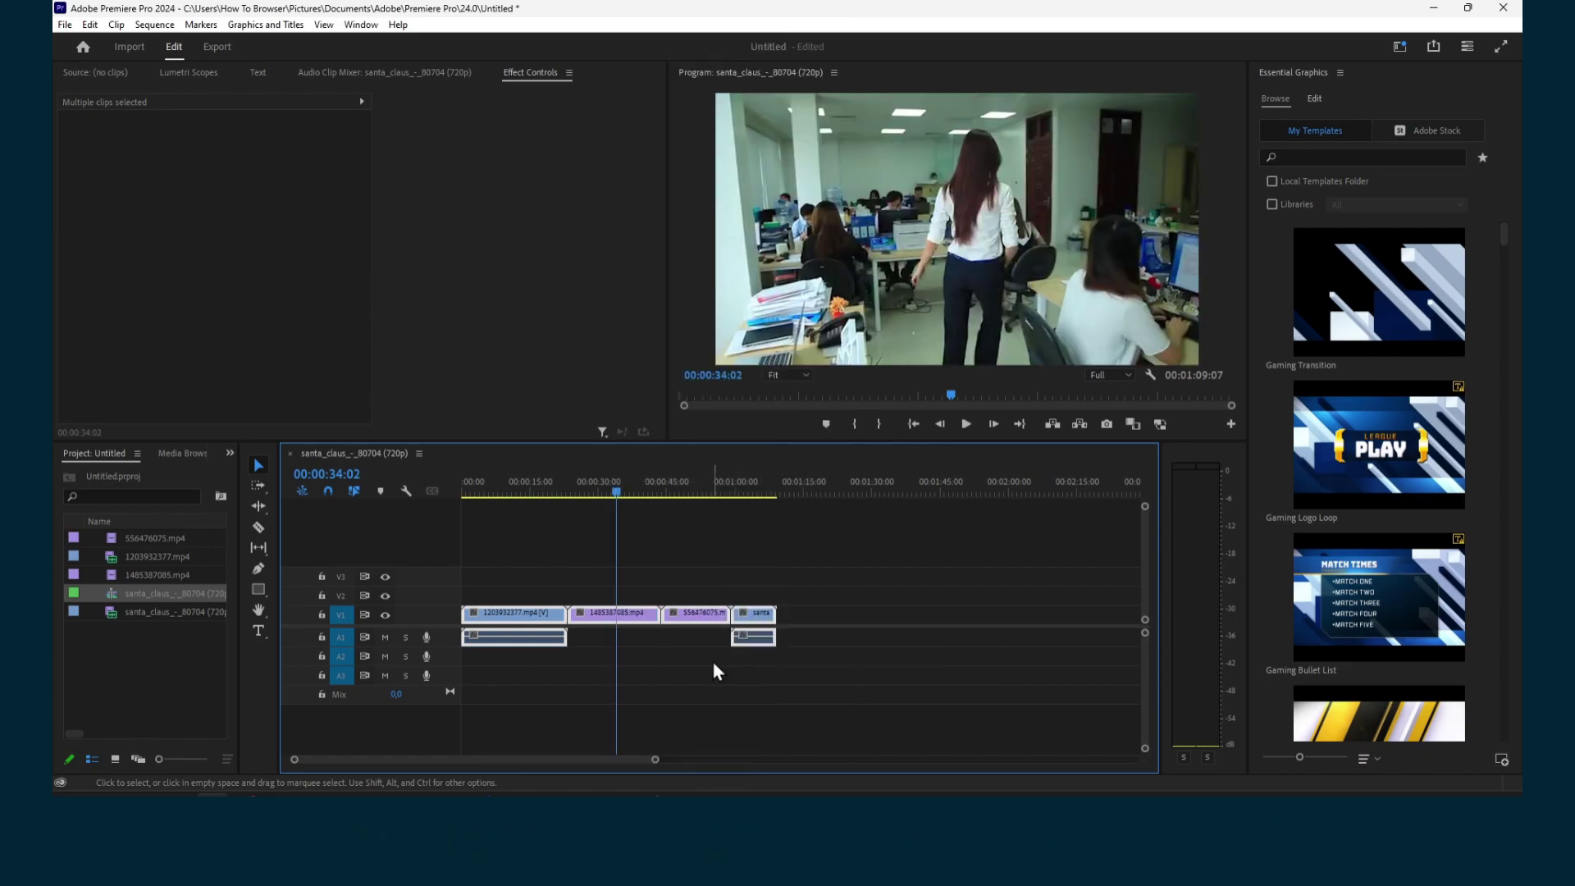
pyautogui.click(607, 560)
# - Shrink 1485387085.mp4 to 46.5% scale by dragging its corner in the Program Monitor
pyautogui.click(596, 494)
pyautogui.moveTo(600, 502); pyautogui.dragTo(601, 500)
pyautogui.click(619, 611)
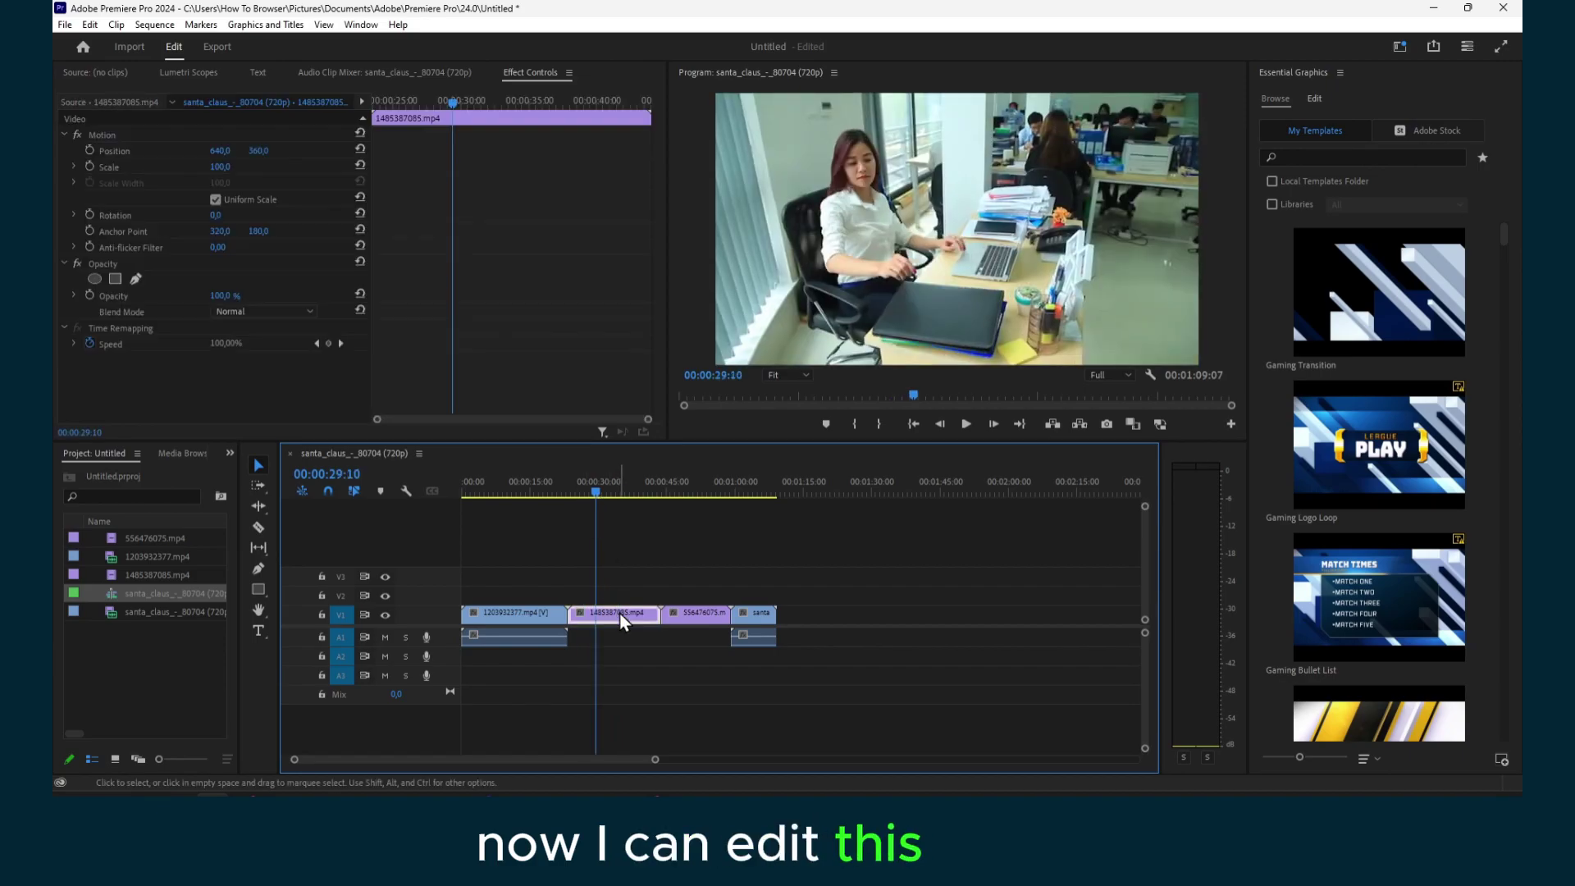
pyautogui.click(740, 584)
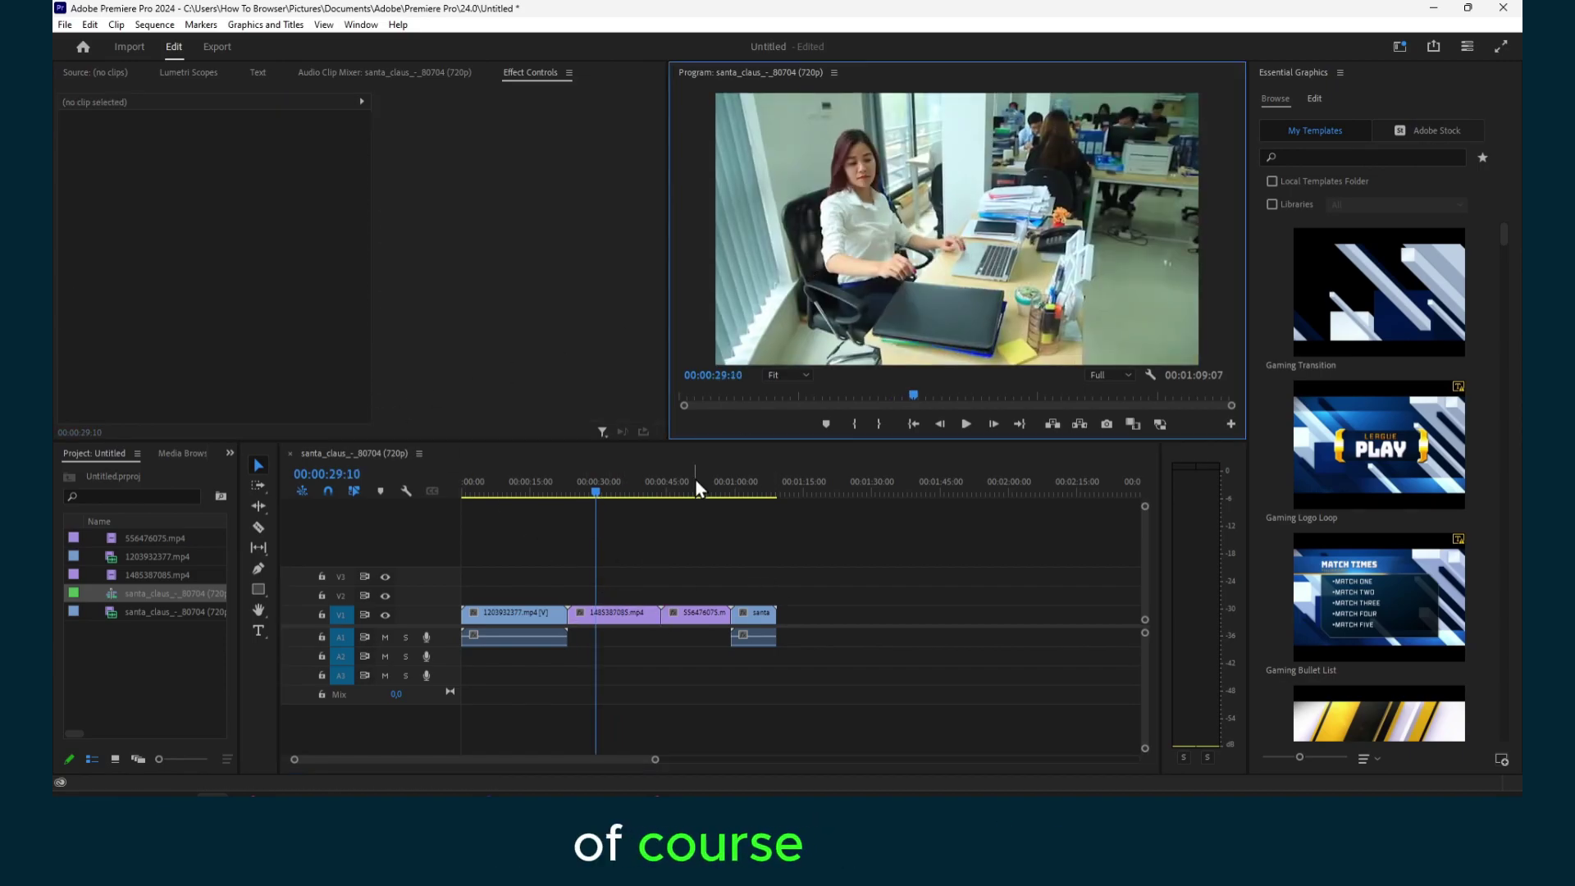
pyautogui.click(791, 322)
pyautogui.moveTo(803, 338); pyautogui.dragTo(872, 288)
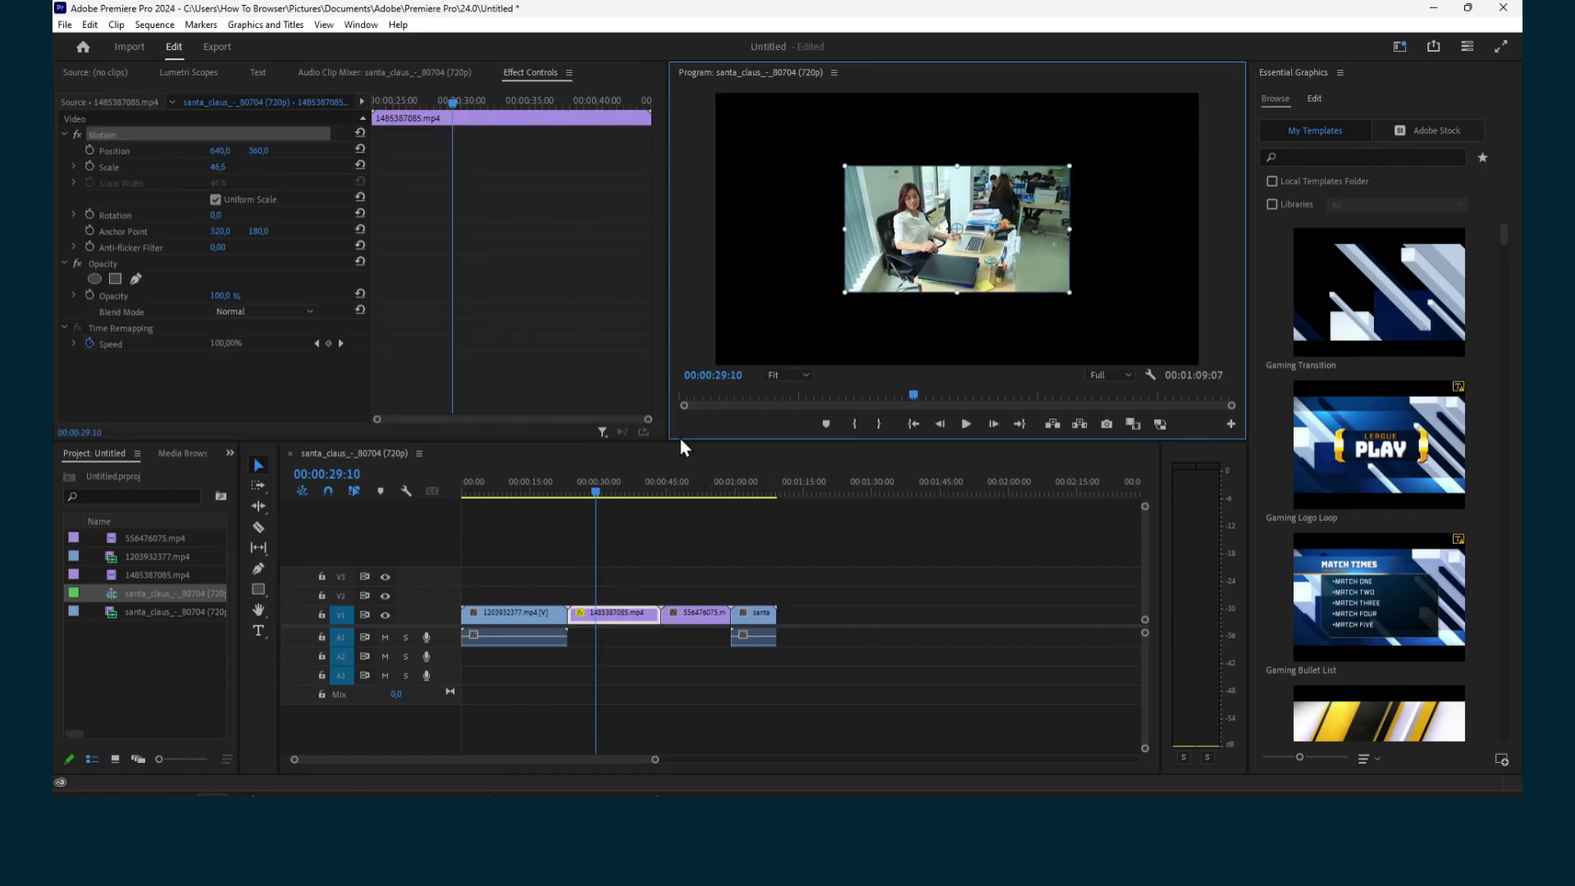
pyautogui.moveTo(597, 495); pyautogui.dragTo(649, 494)
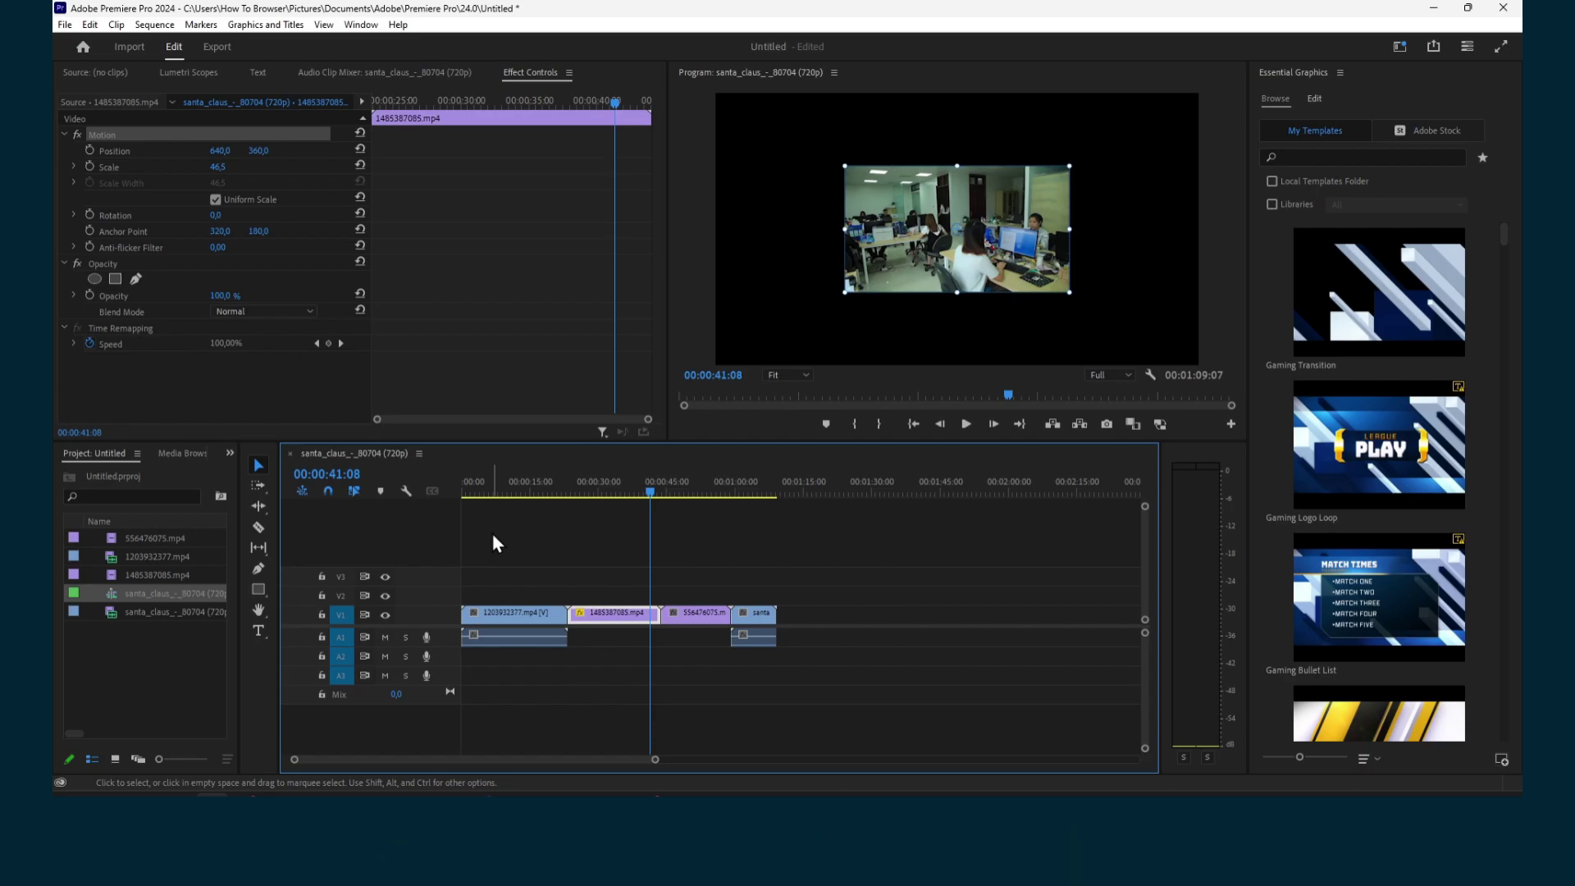
pyautogui.click(91, 25)
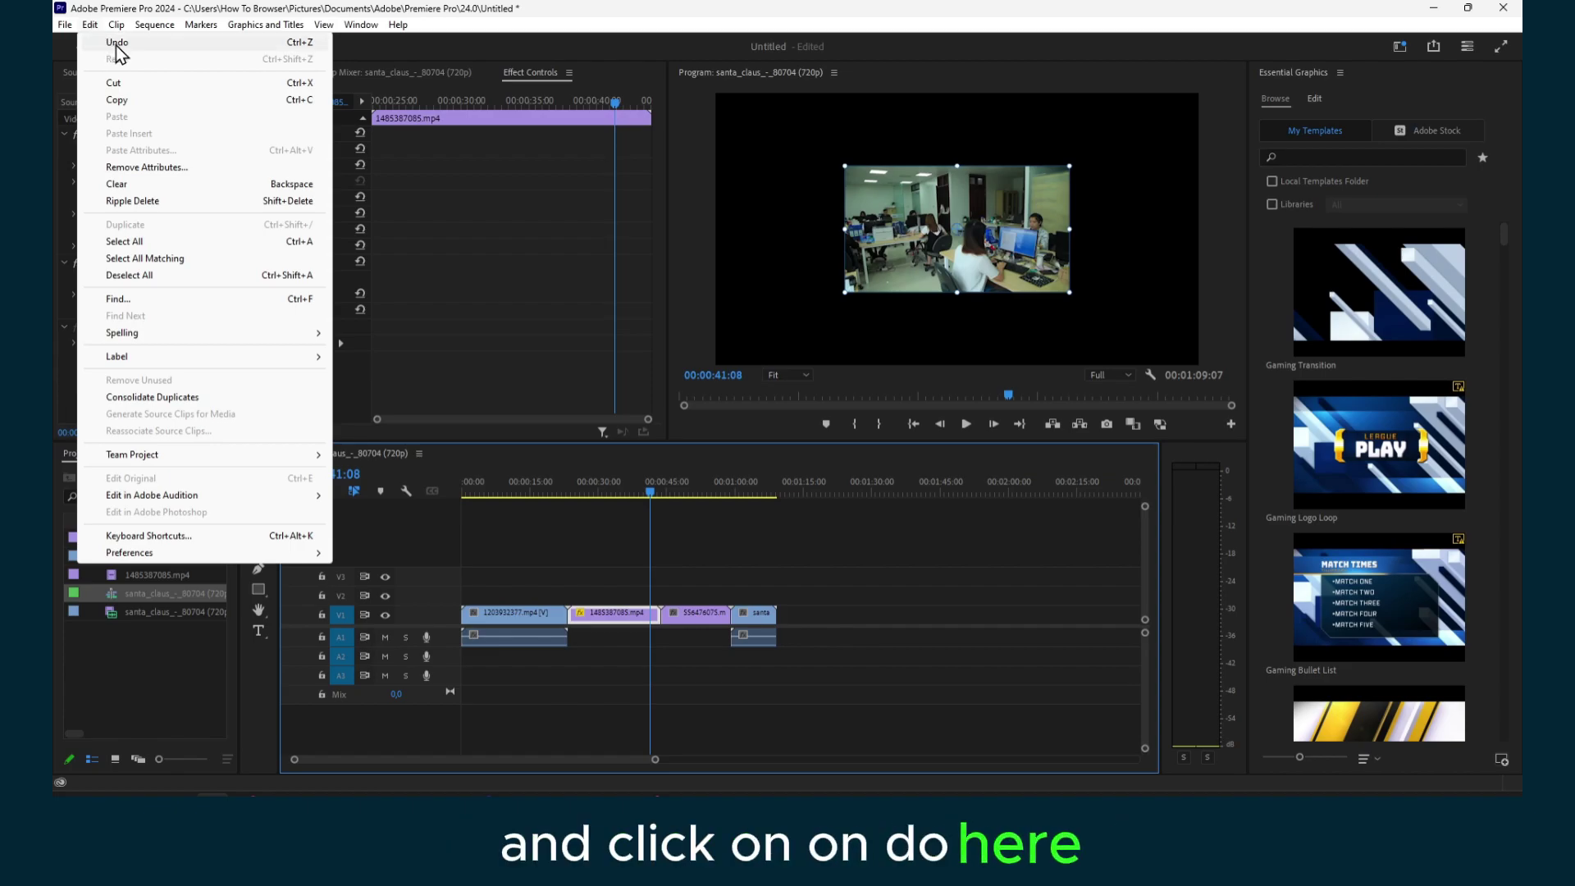
pyautogui.click(118, 45)
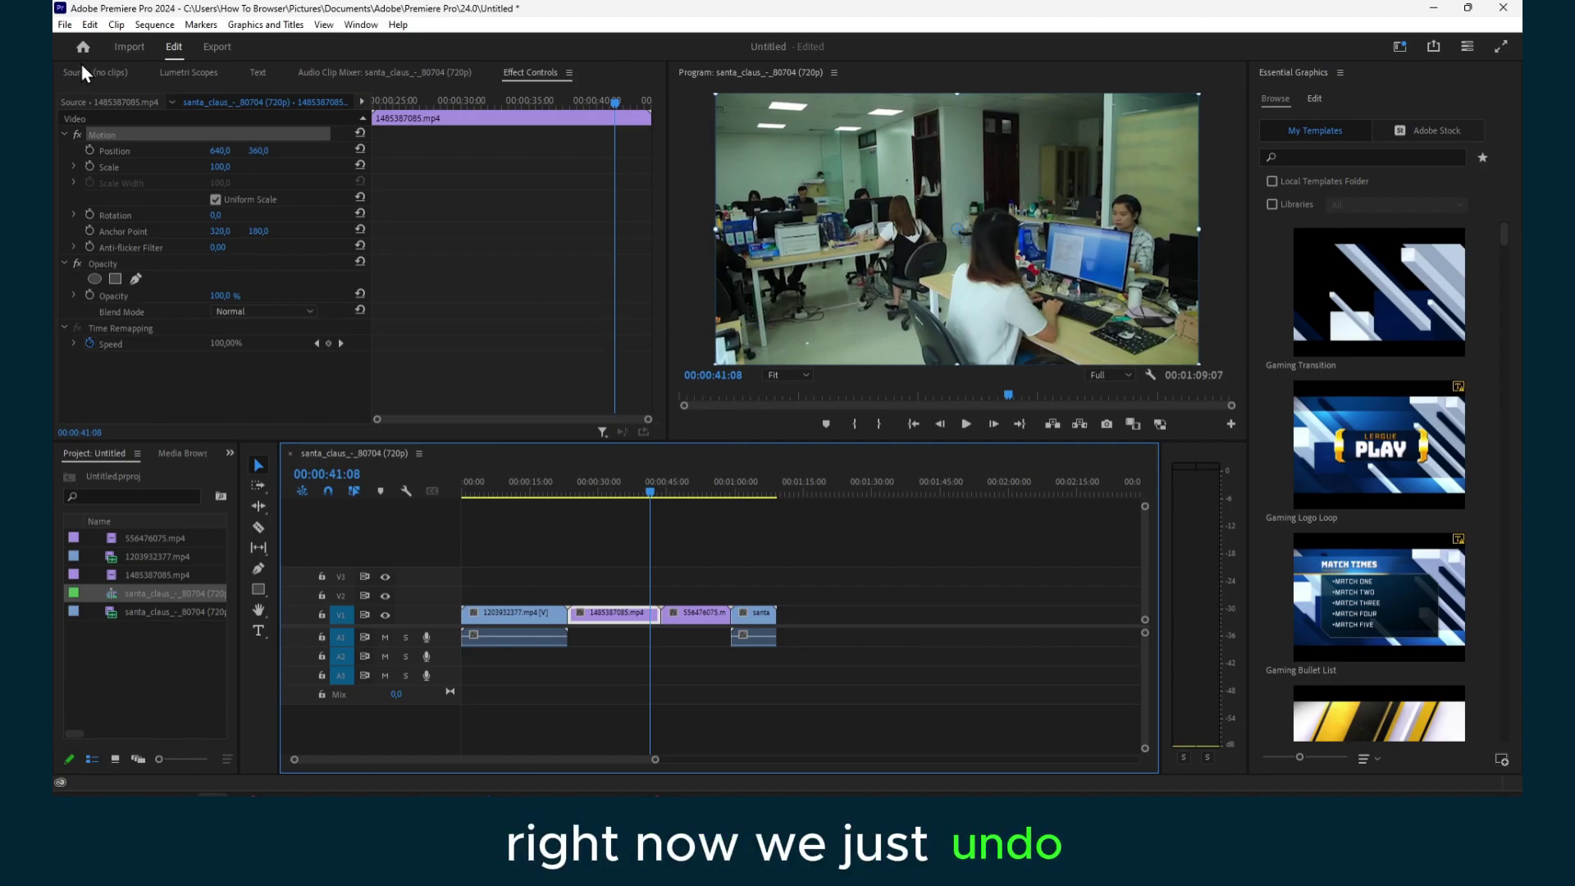
pyautogui.click(90, 25)
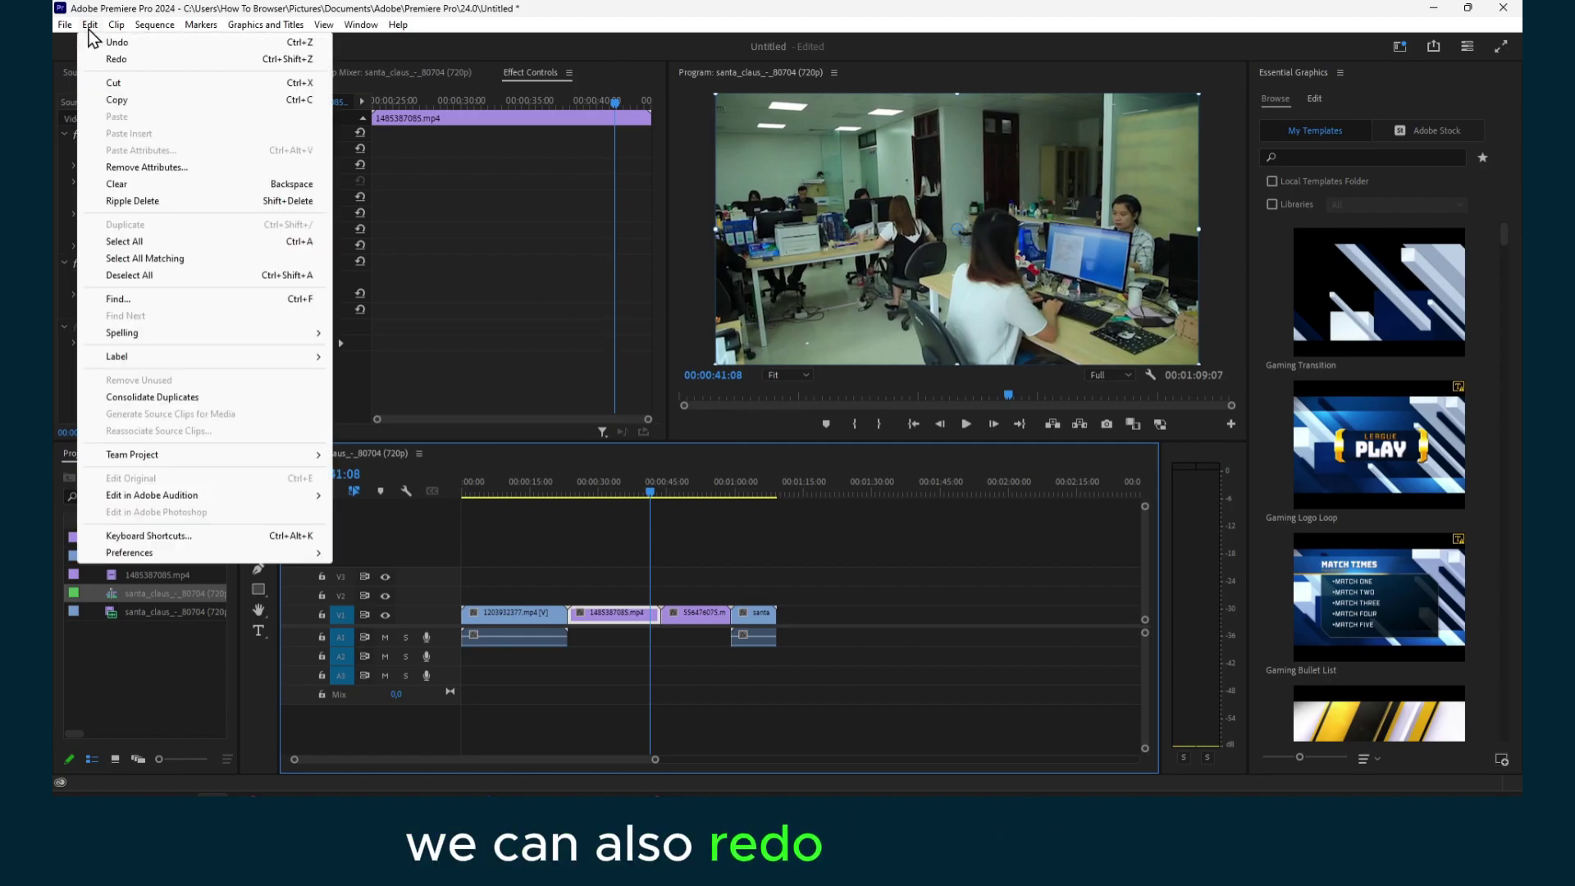
pyautogui.click(121, 59)
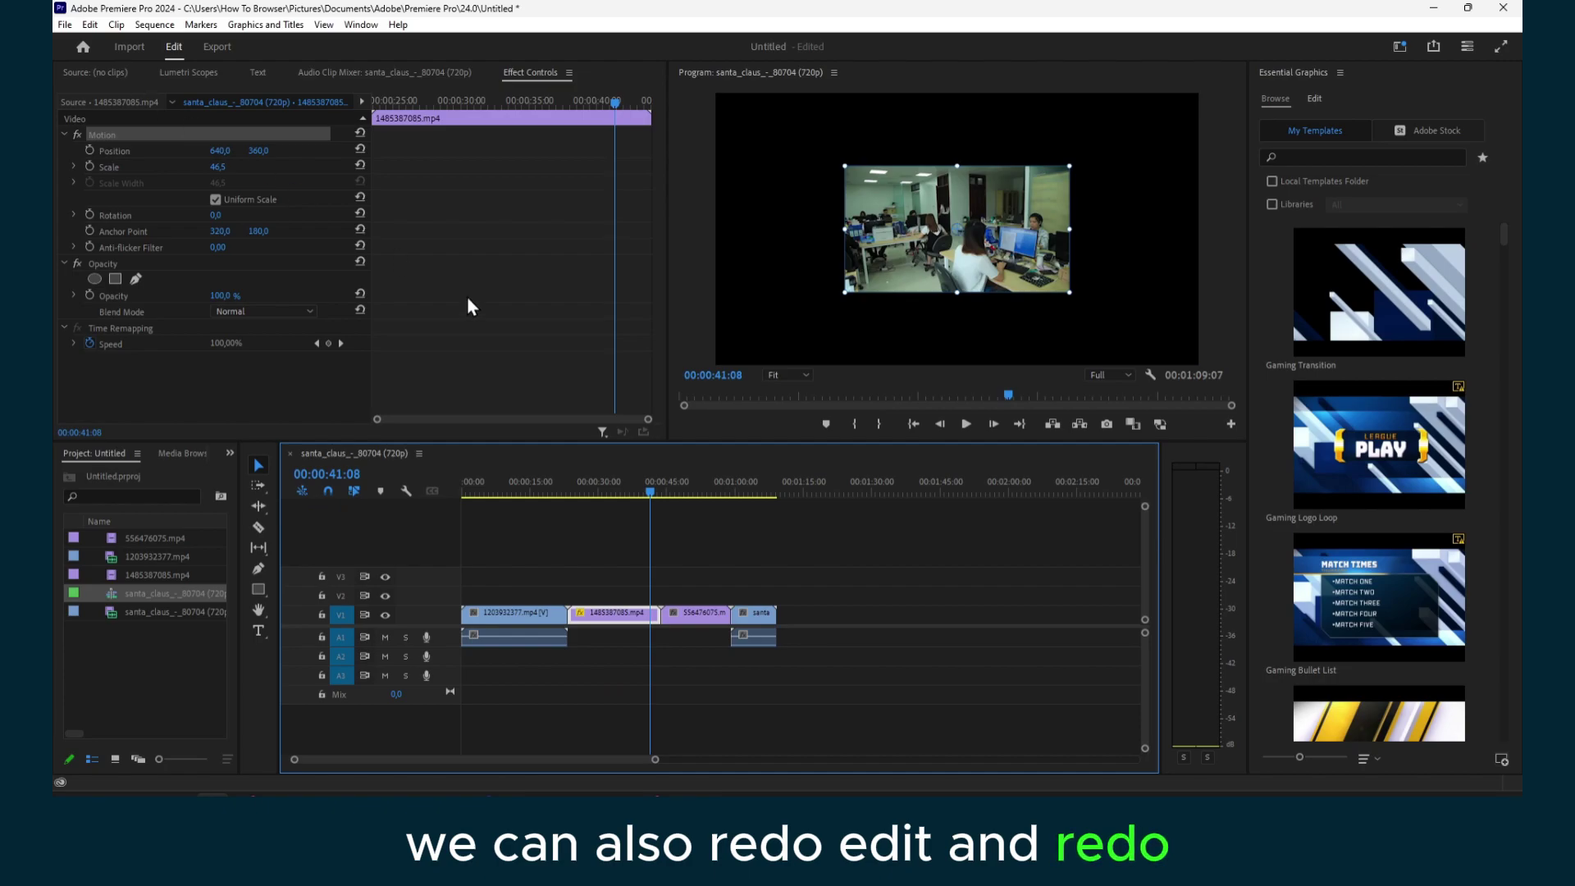
pyautogui.moveTo(654, 484)
pyautogui.mouseDown()
pyautogui.moveTo(617, 484)
pyautogui.moveTo(641, 489)
pyautogui.mouseUp()
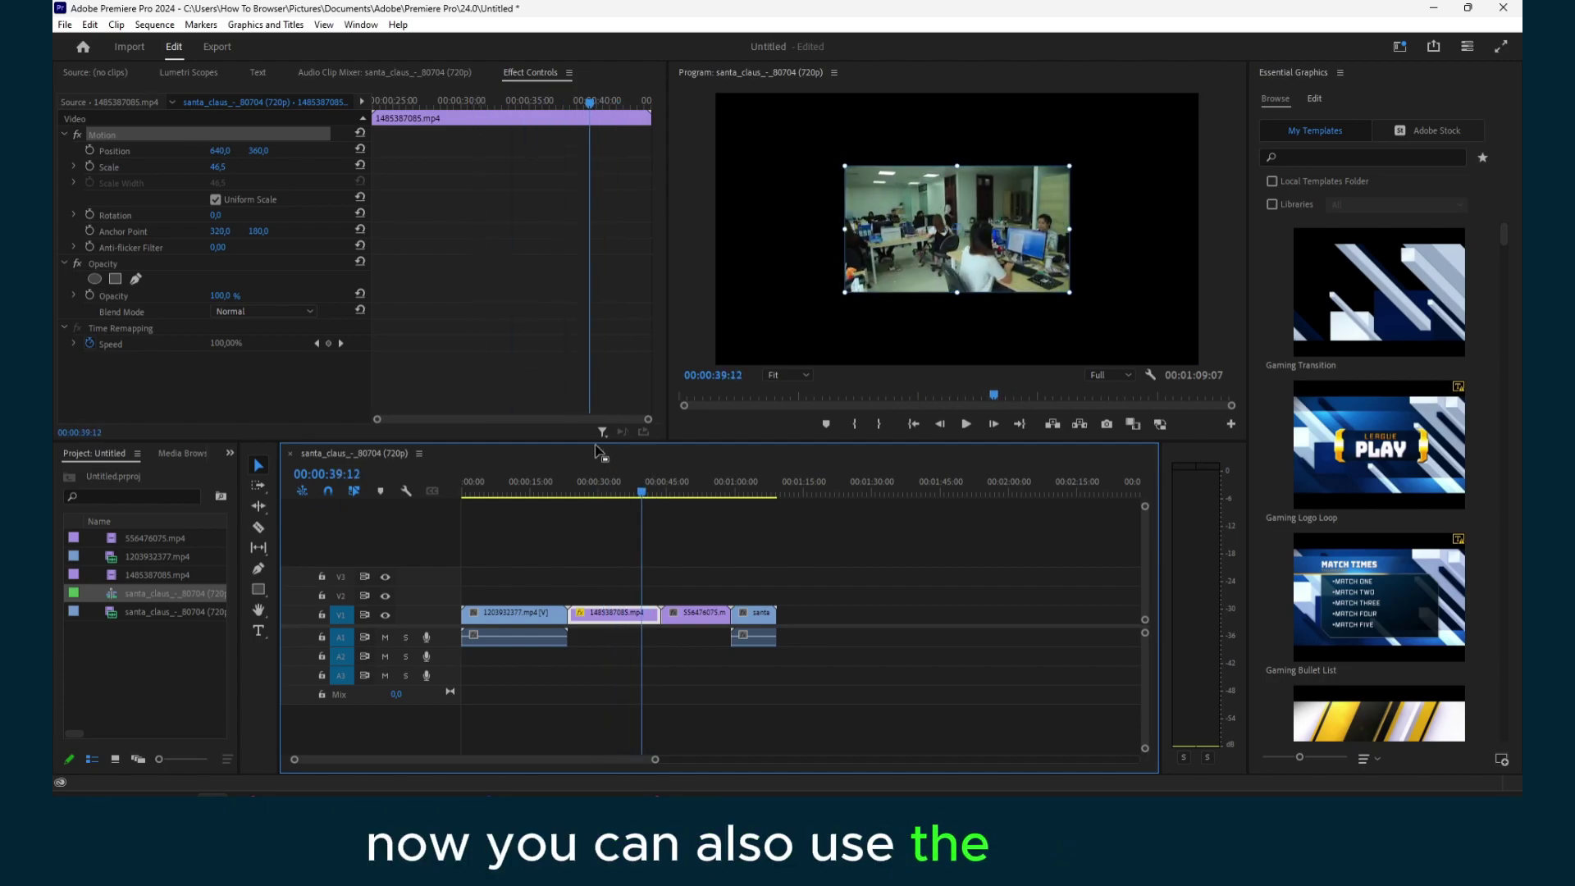
pyautogui.click(90, 25)
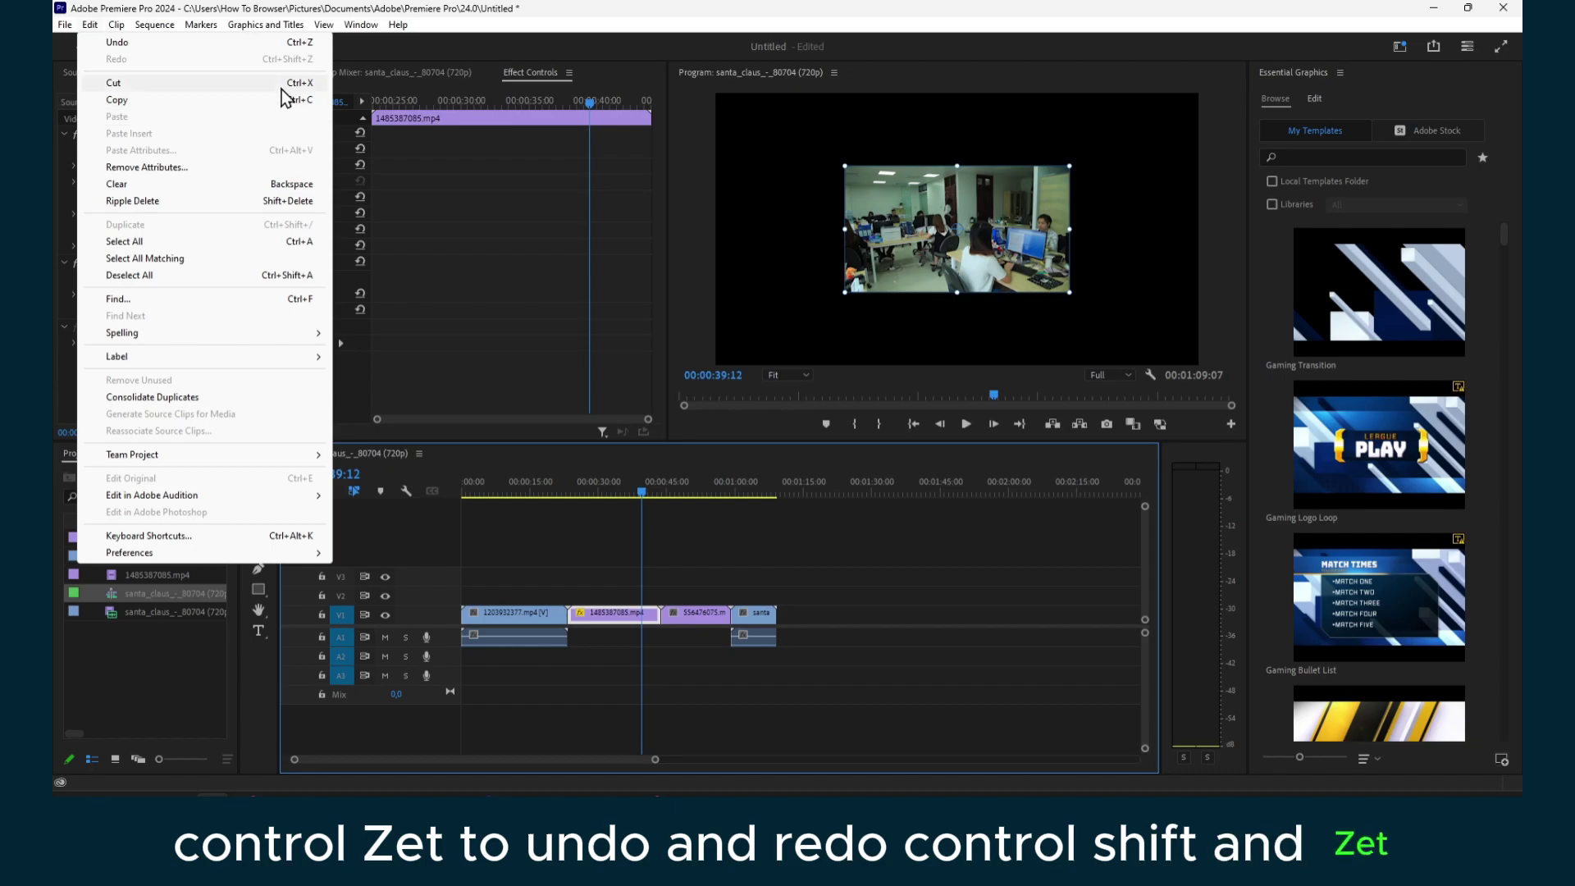
pyautogui.moveTo(597, 489)
pyautogui.mouseDown()
pyautogui.moveTo(465, 486)
pyautogui.moveTo(604, 485)
pyautogui.mouseUp()
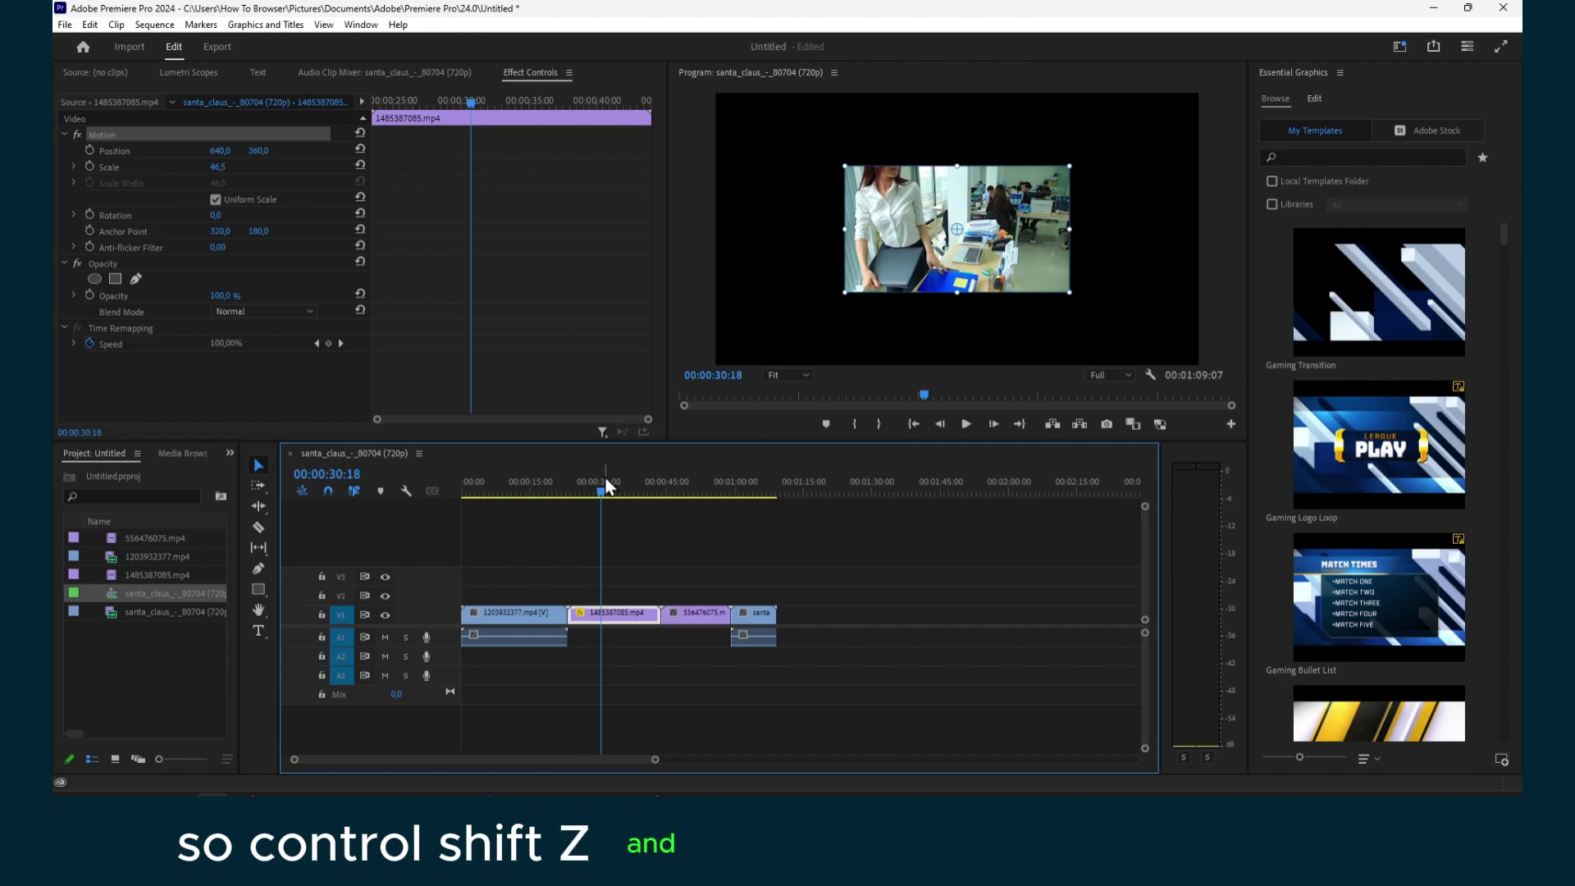
pyautogui.hotkey('ctrl', 'shift', 'z')
pyautogui.hotkey('ctrl', 'z')
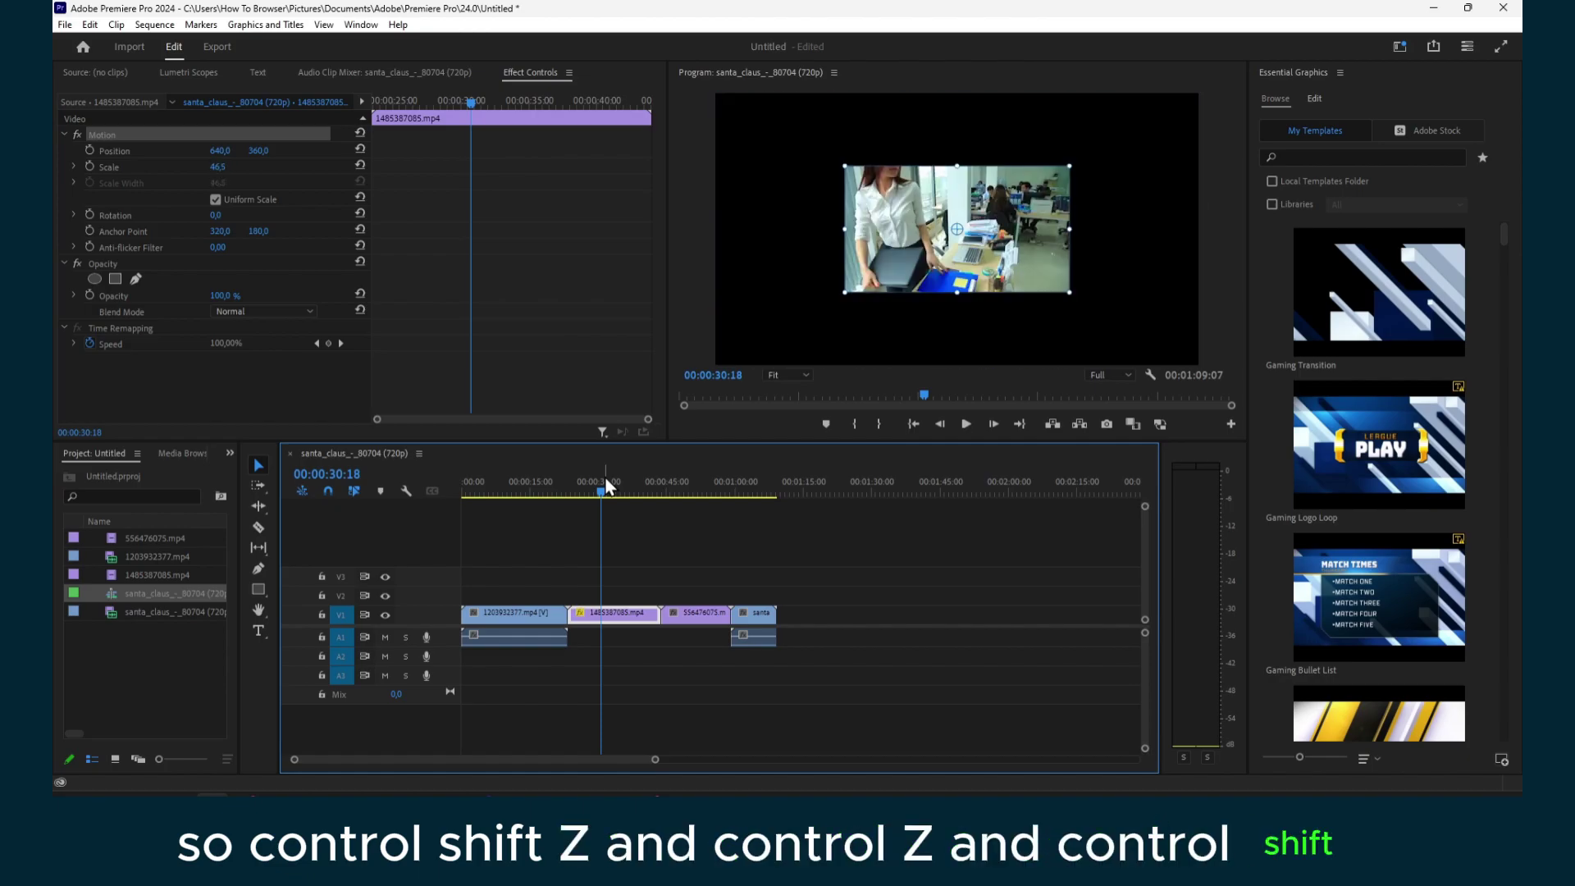
pyautogui.hotkey('ctrl', 'shift', 'z')
pyautogui.click(90, 24)
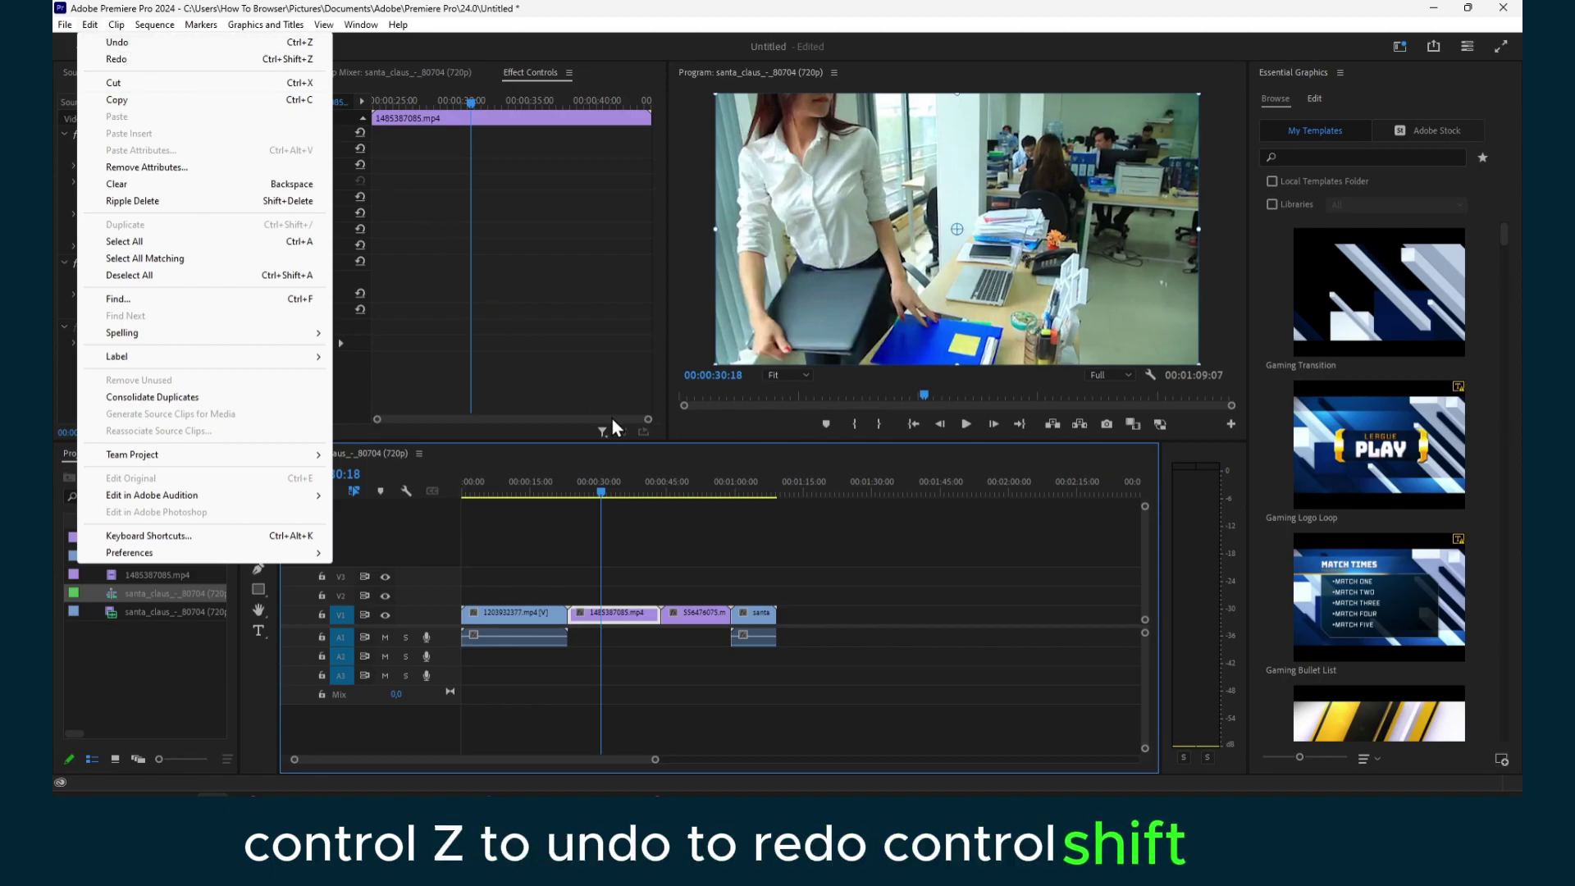
pyautogui.click(614, 510)
pyautogui.hotkey('ctrl', 'z')
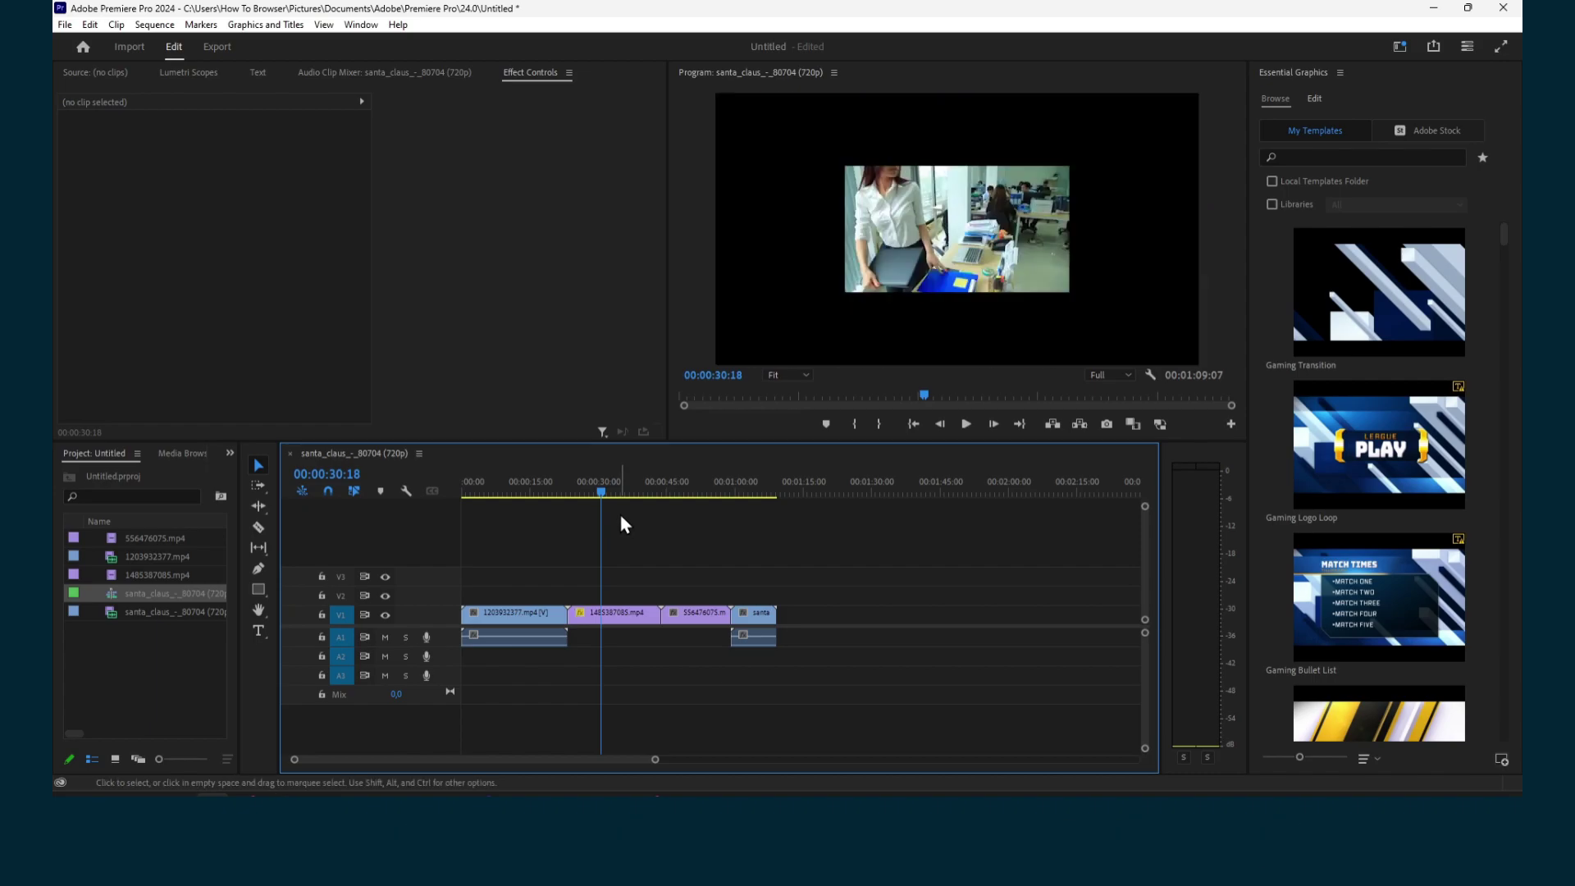
# - Select 1485387085.mp4 and bring up the Window menu's list of panels
pyautogui.click(610, 604)
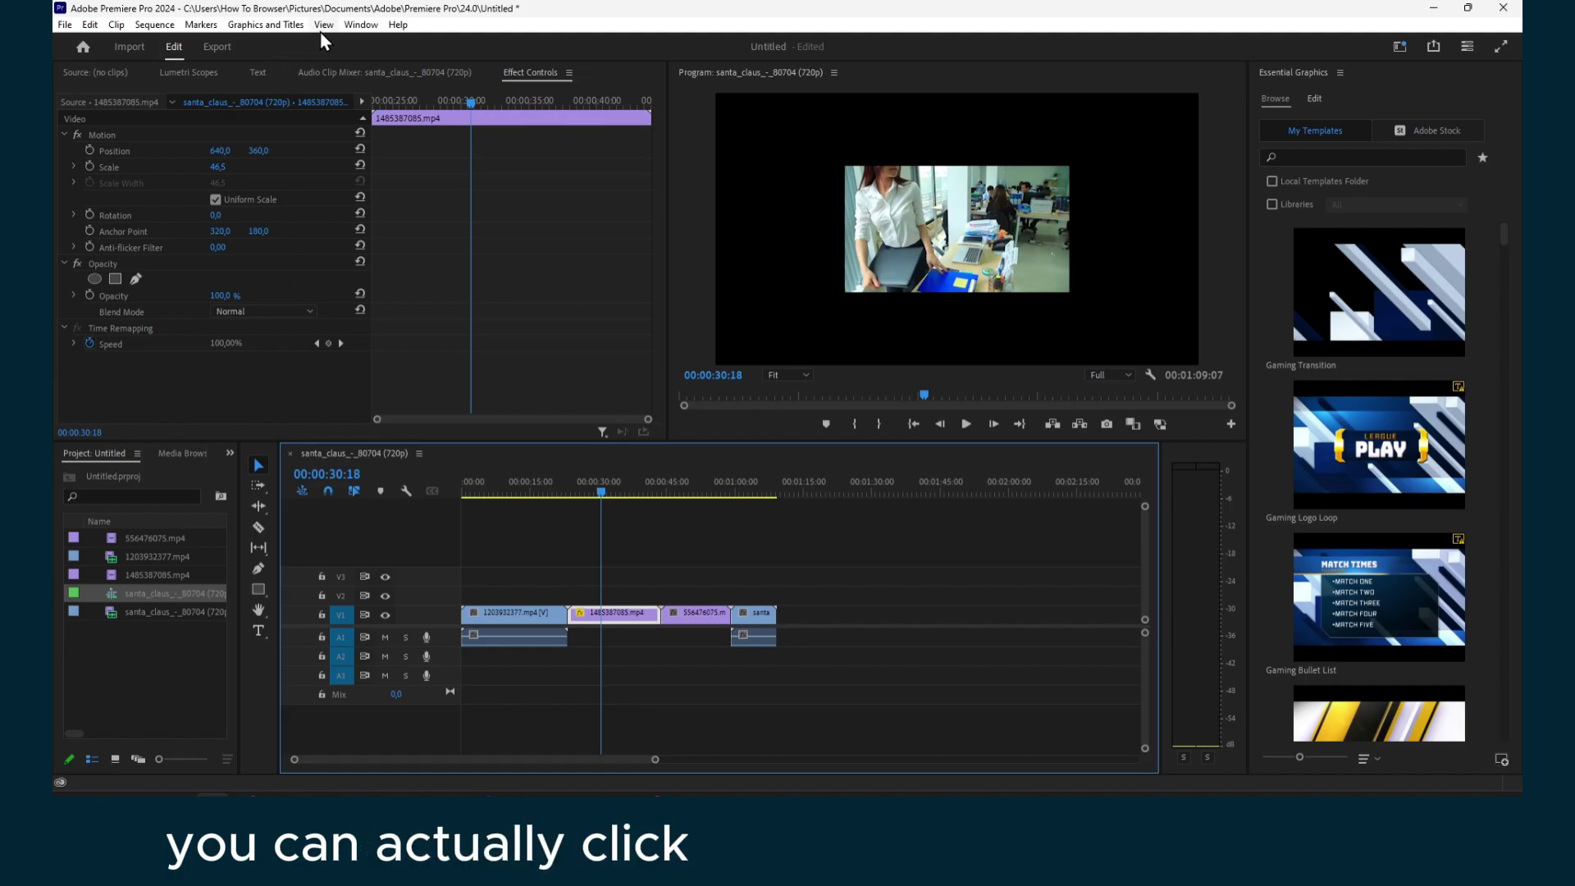
pyautogui.click(359, 25)
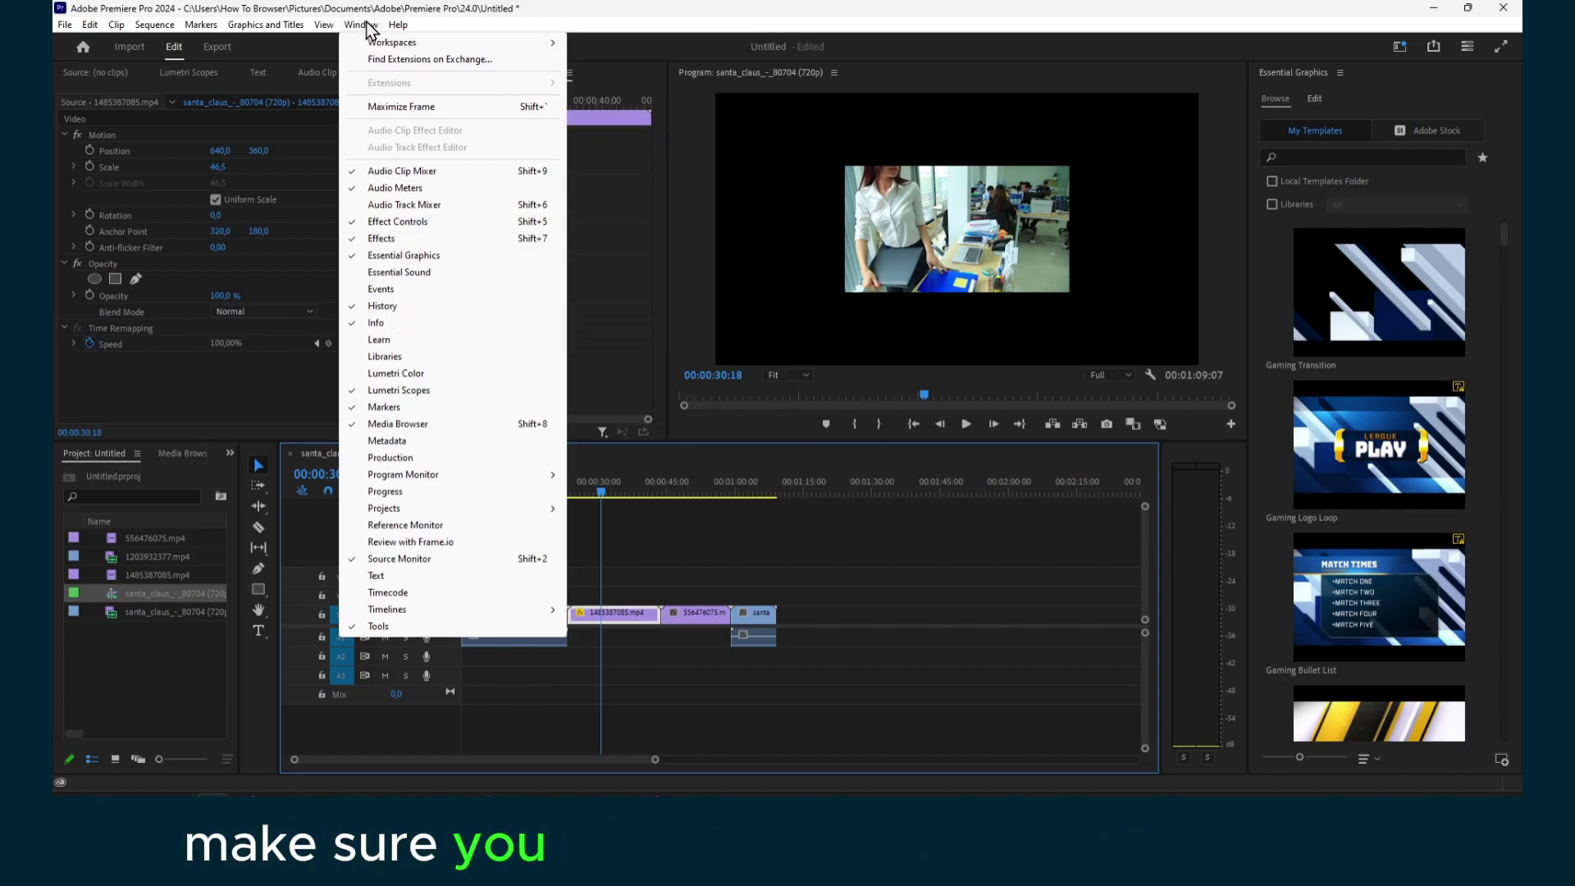
# - Use the History panel to roll back to the Overwrite state, undoing Scale to Frame Size and Edit Parameter
pyautogui.click(231, 454)
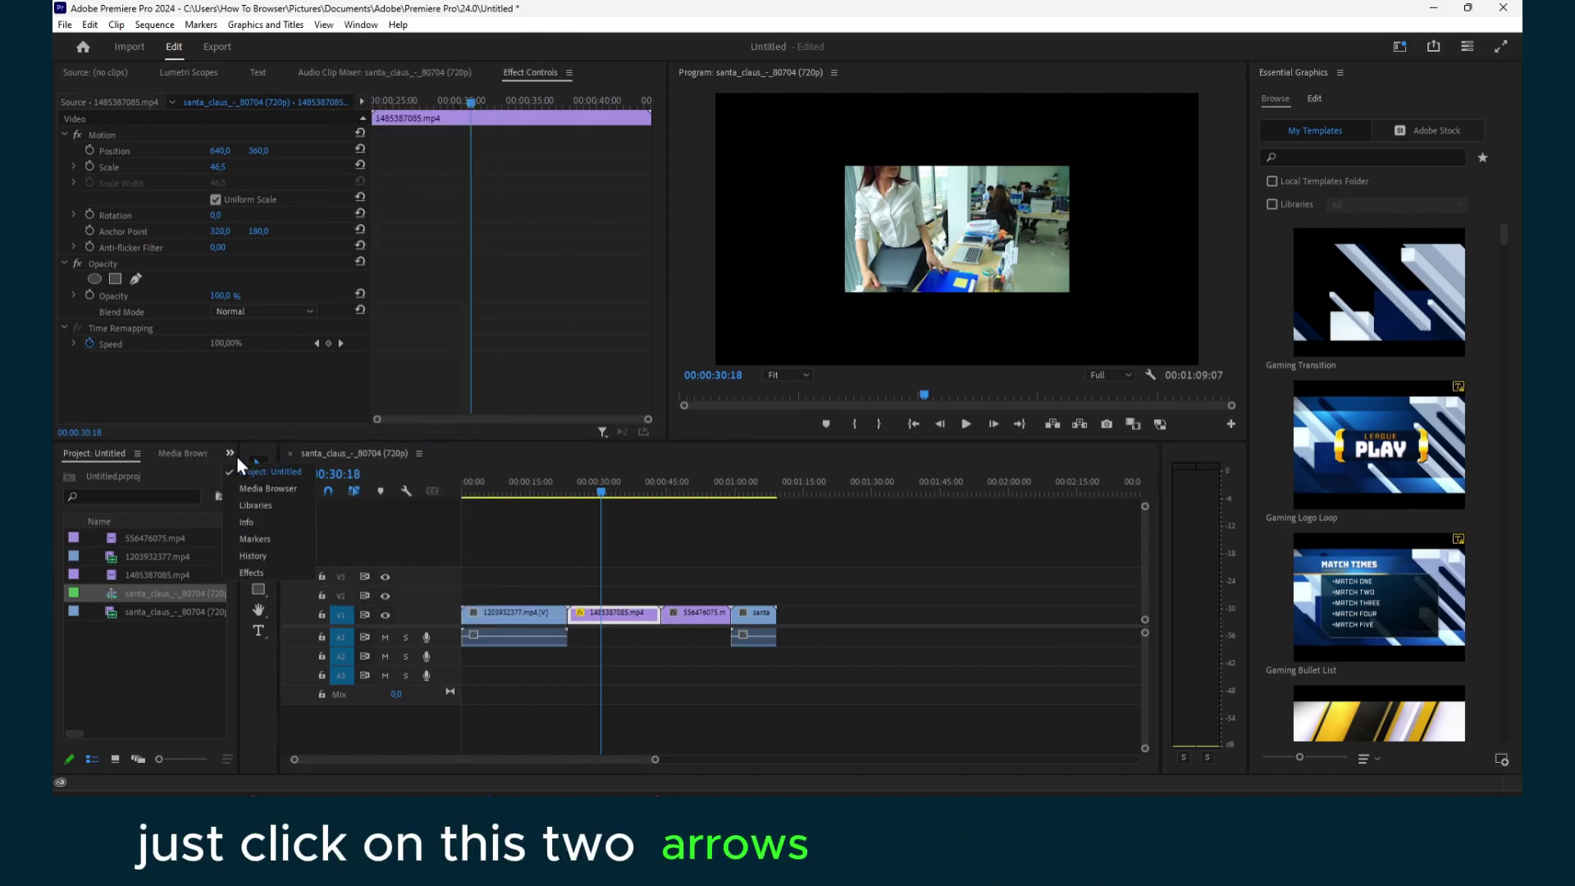
pyautogui.click(257, 557)
pyautogui.click(122, 492)
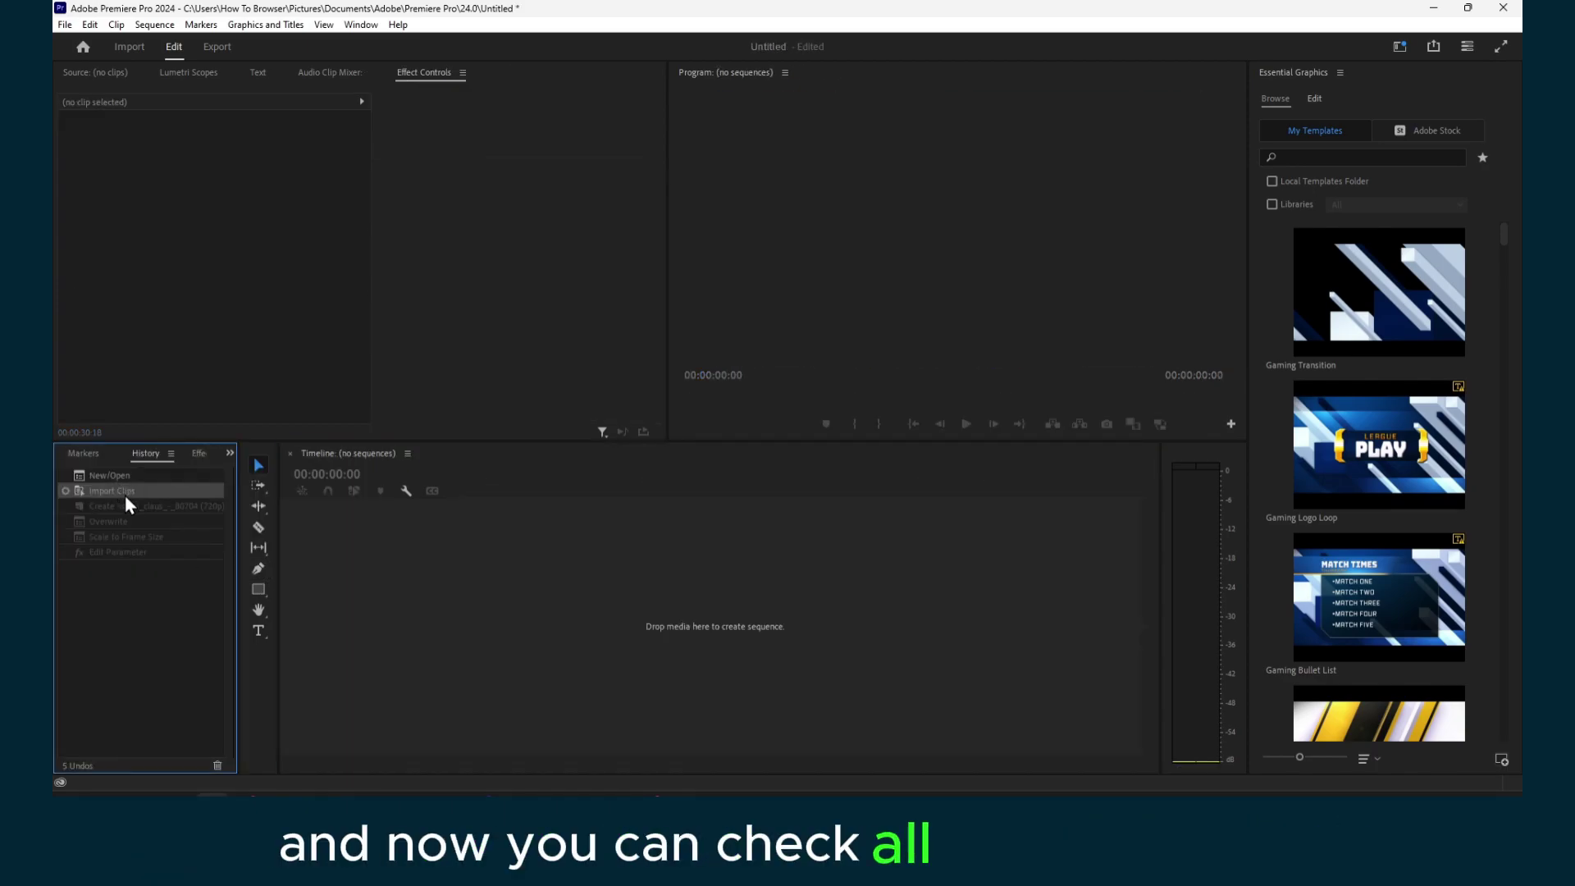
pyautogui.click(129, 522)
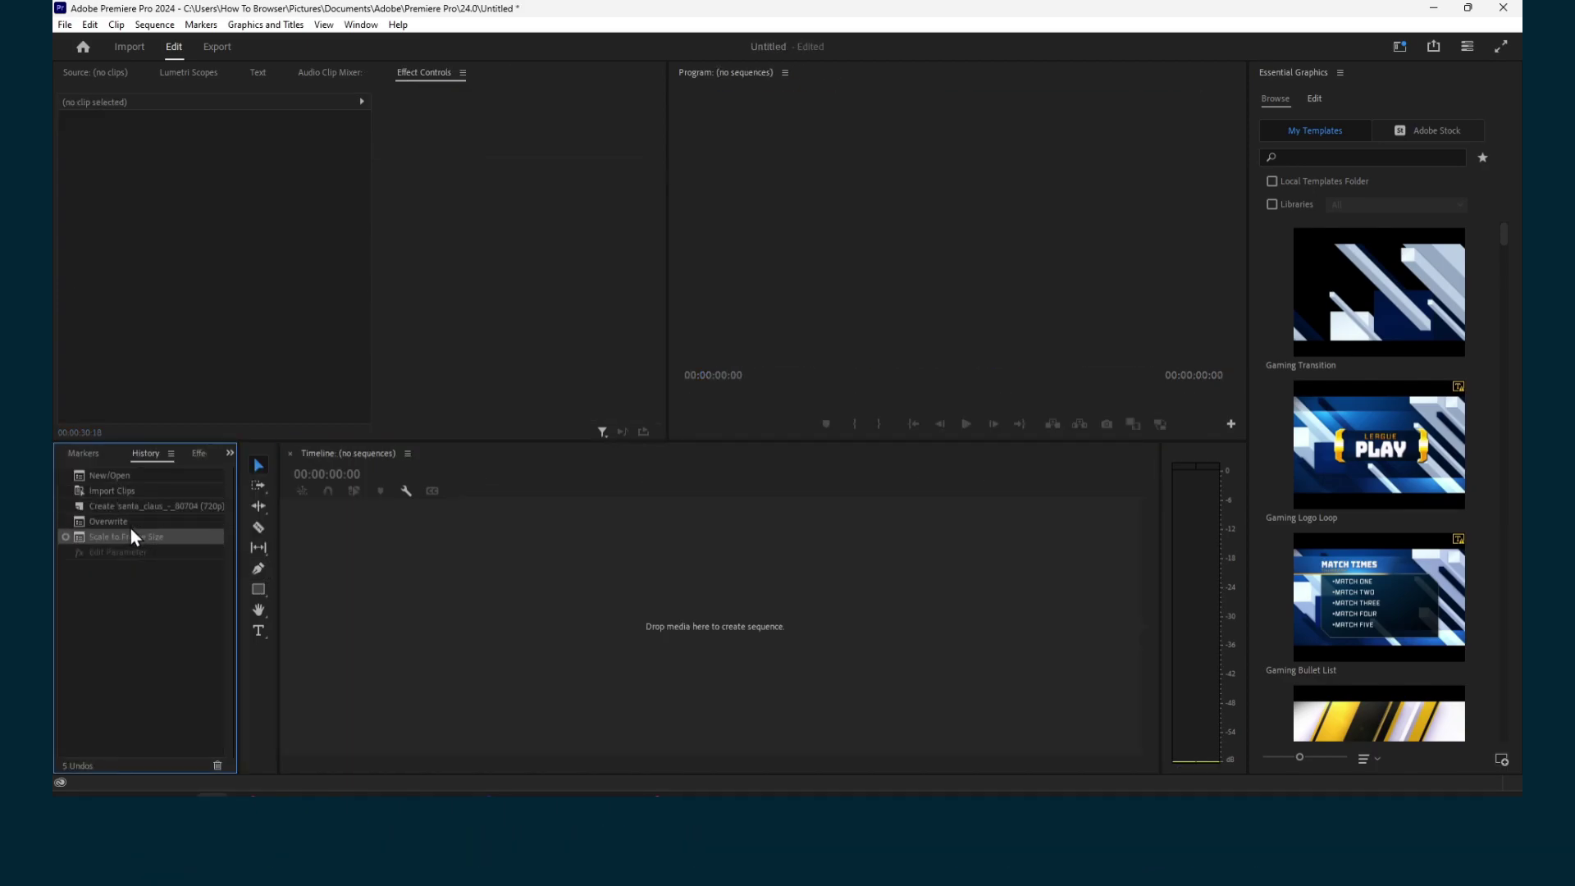
pyautogui.click(129, 510)
pyautogui.click(127, 552)
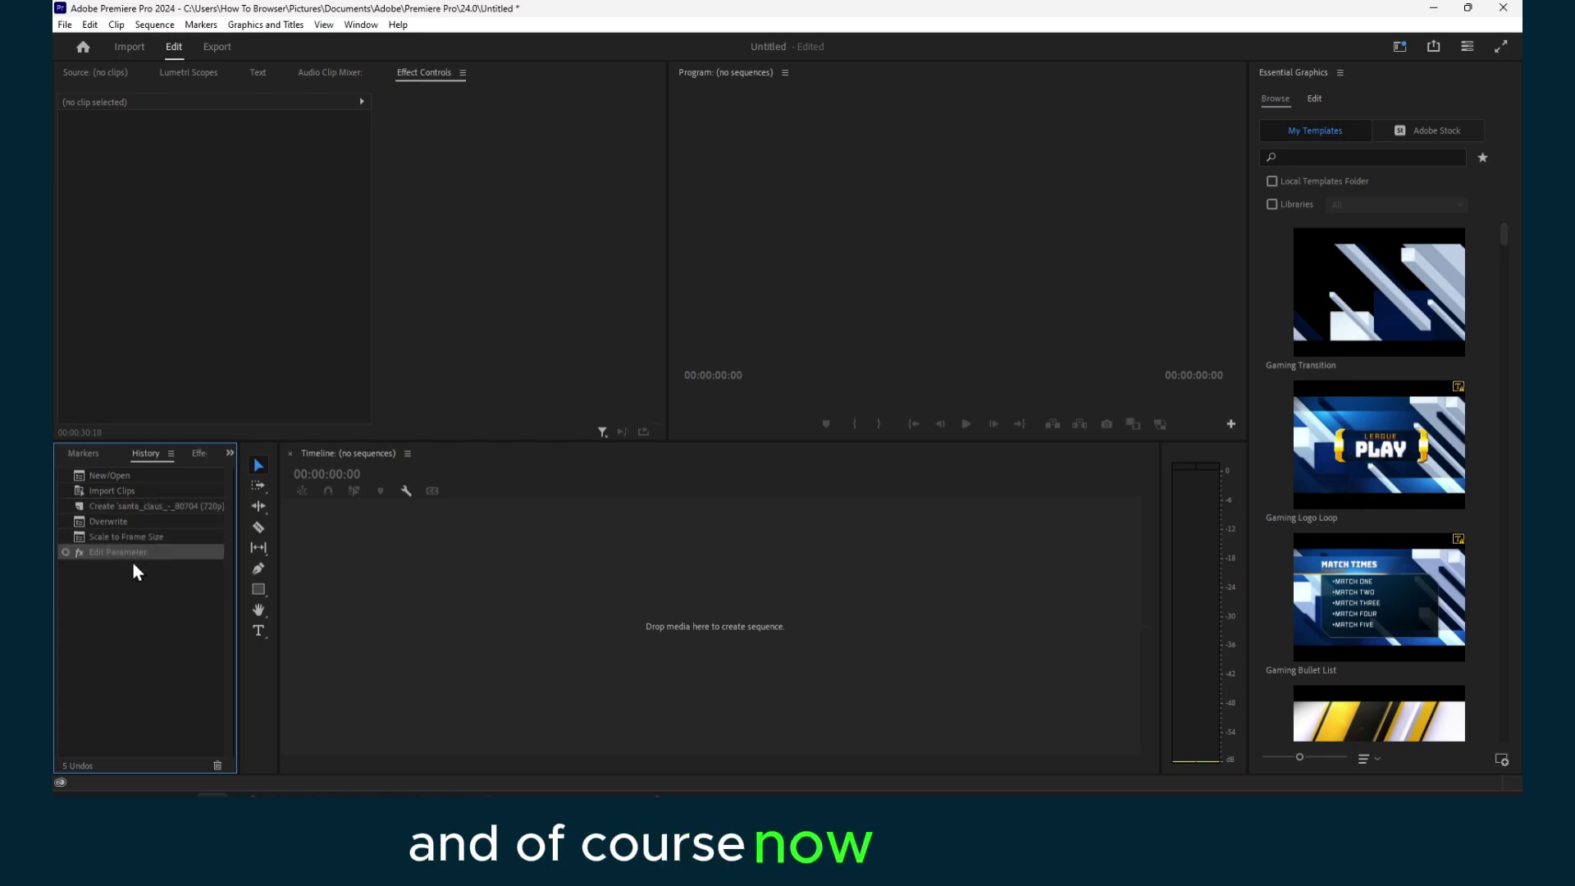
pyautogui.click(230, 453)
pyautogui.click(168, 538)
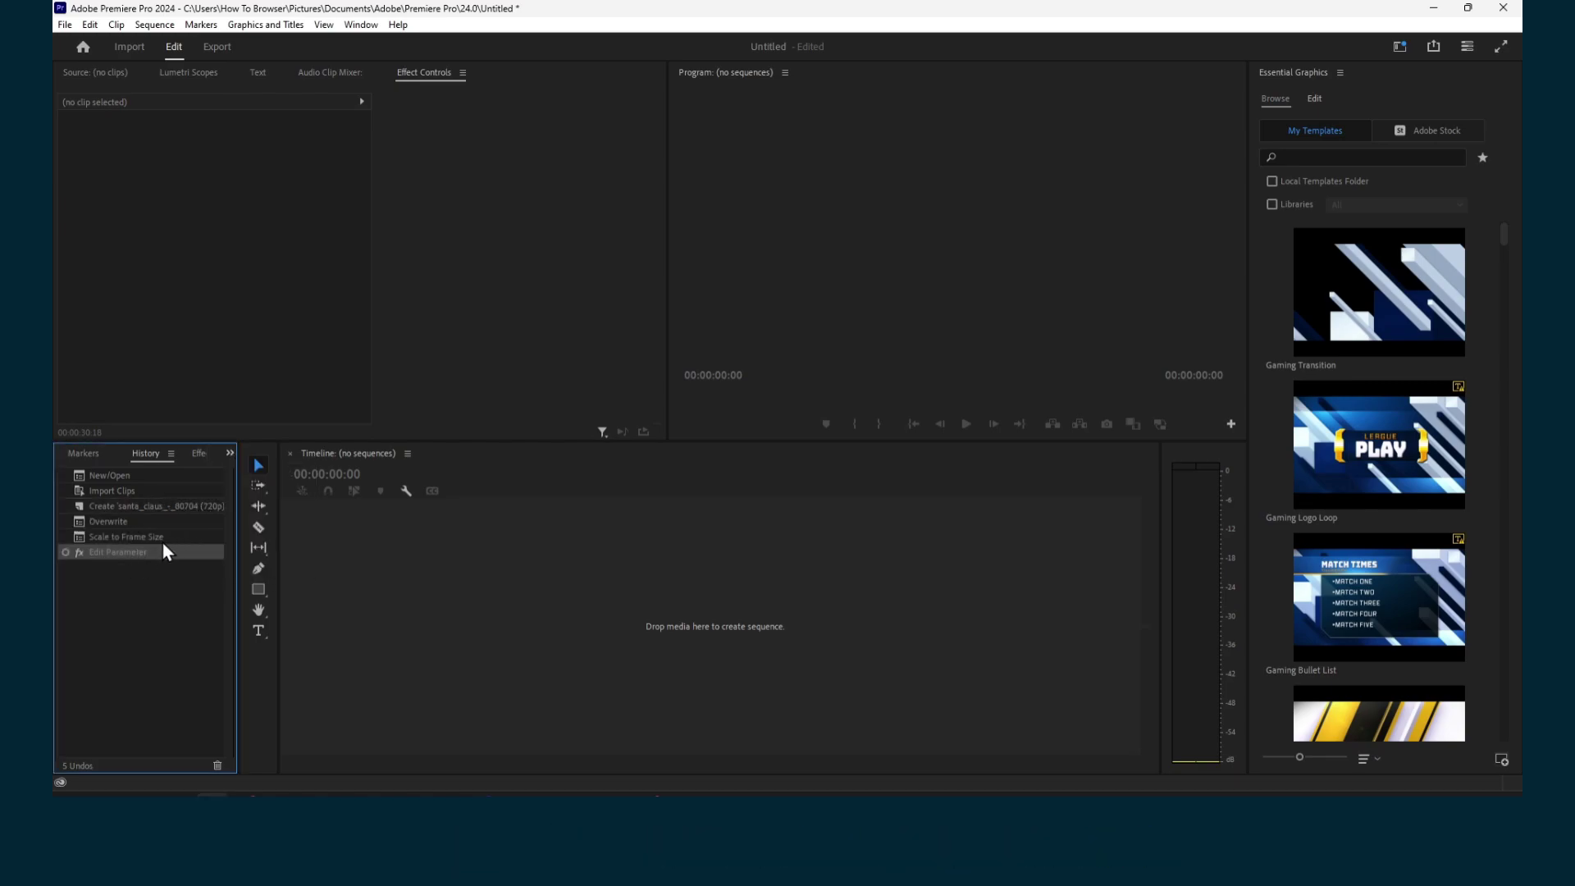
pyautogui.click(163, 538)
pyautogui.click(230, 452)
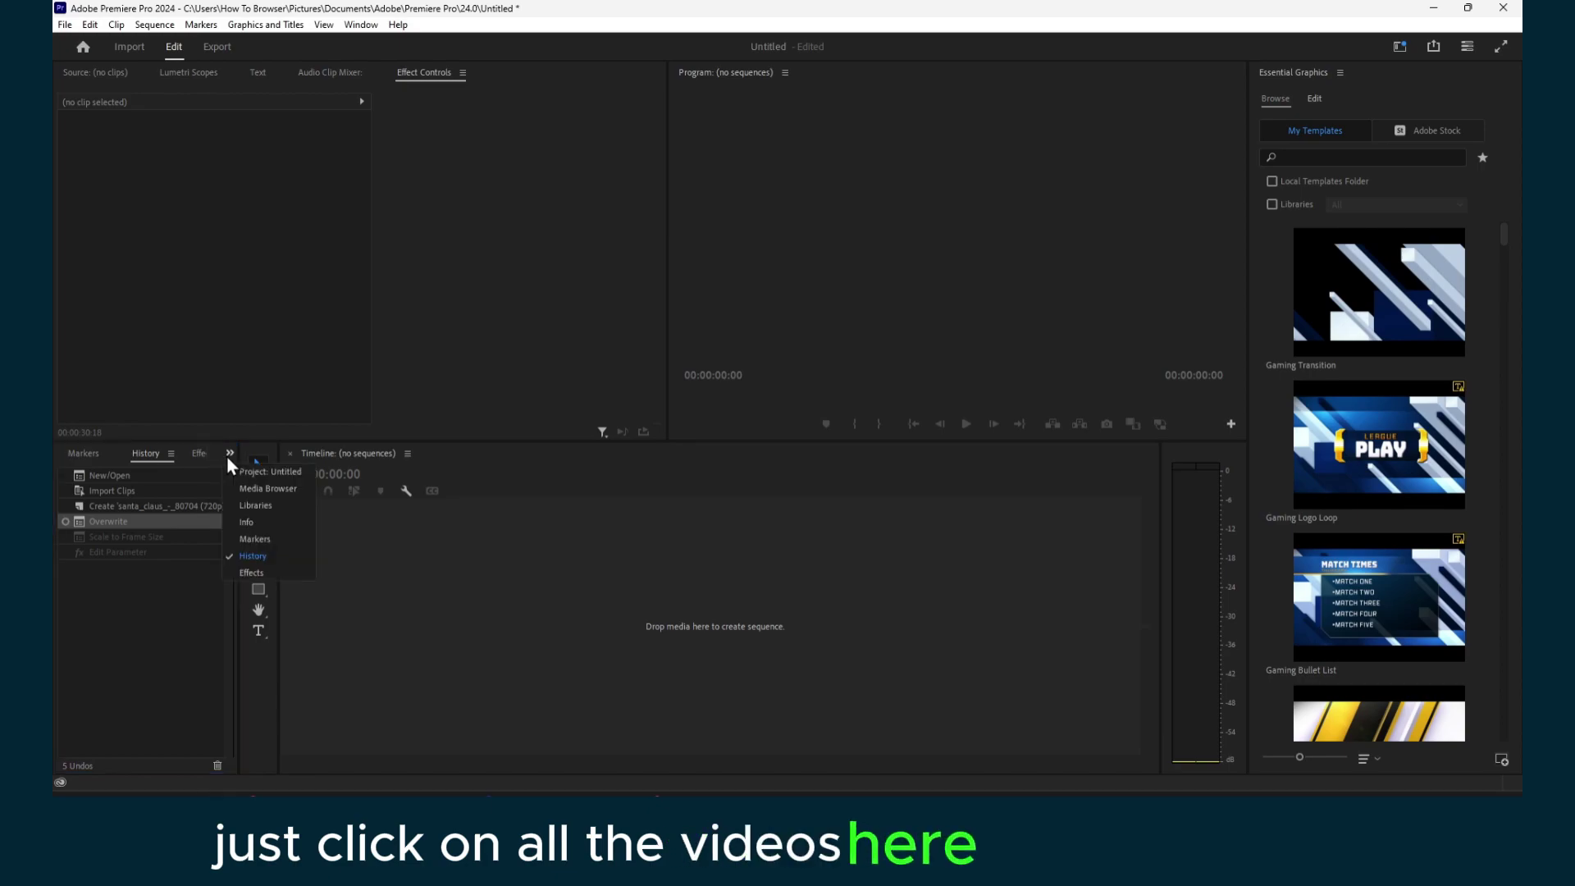
# - Create a sequence from the money-counting clip and place the playhead at 00:00:19:06
pyautogui.click(257, 470)
pyautogui.moveTo(139, 611); pyautogui.dragTo(517, 618)
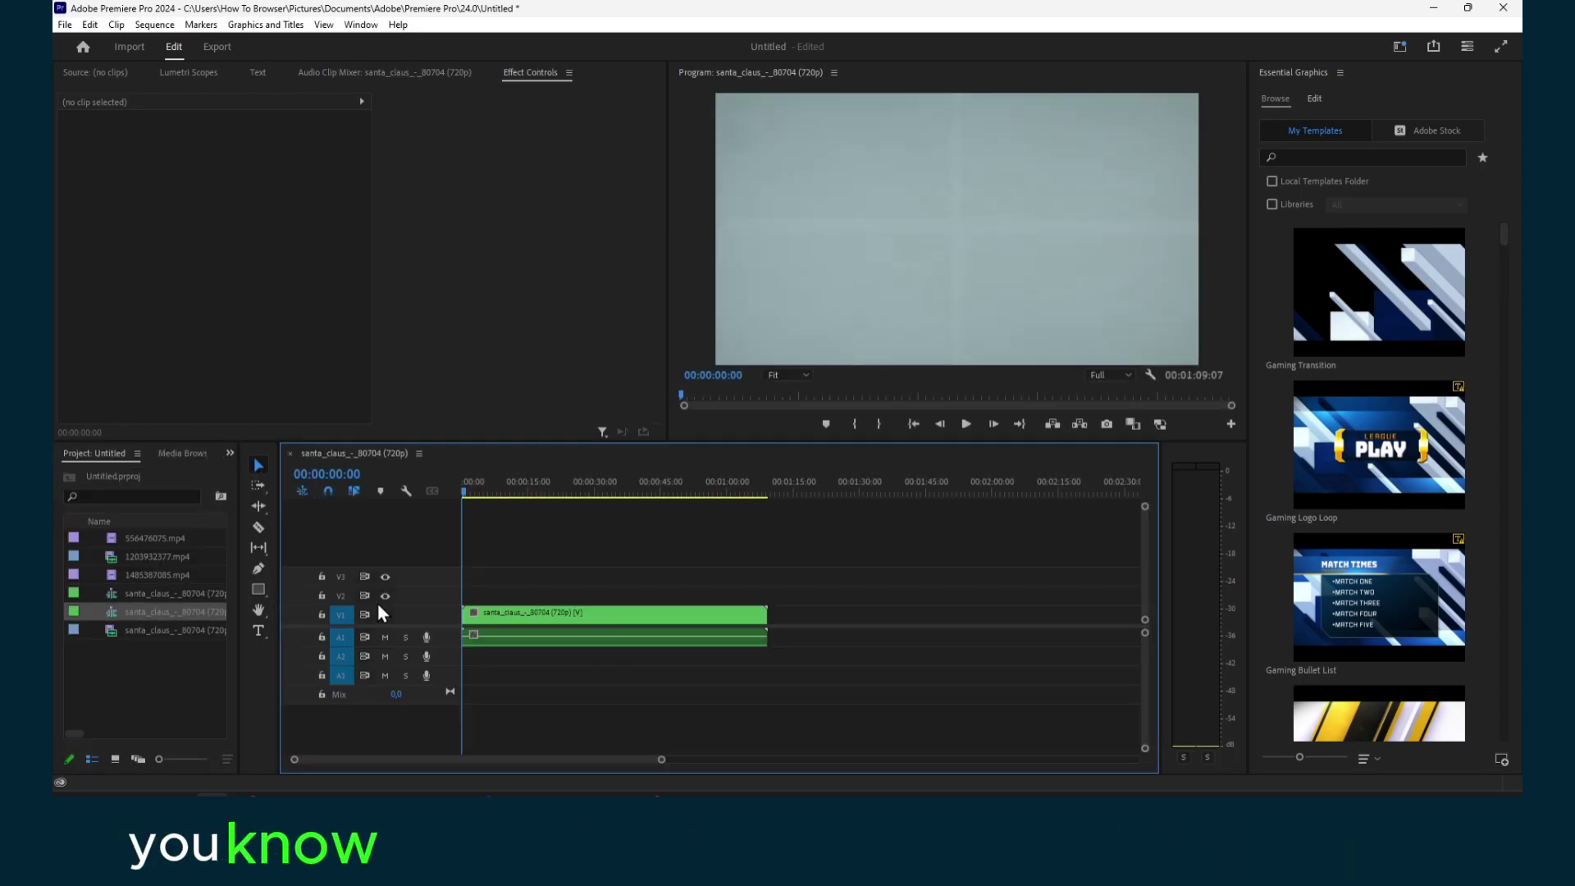
pyautogui.click(546, 493)
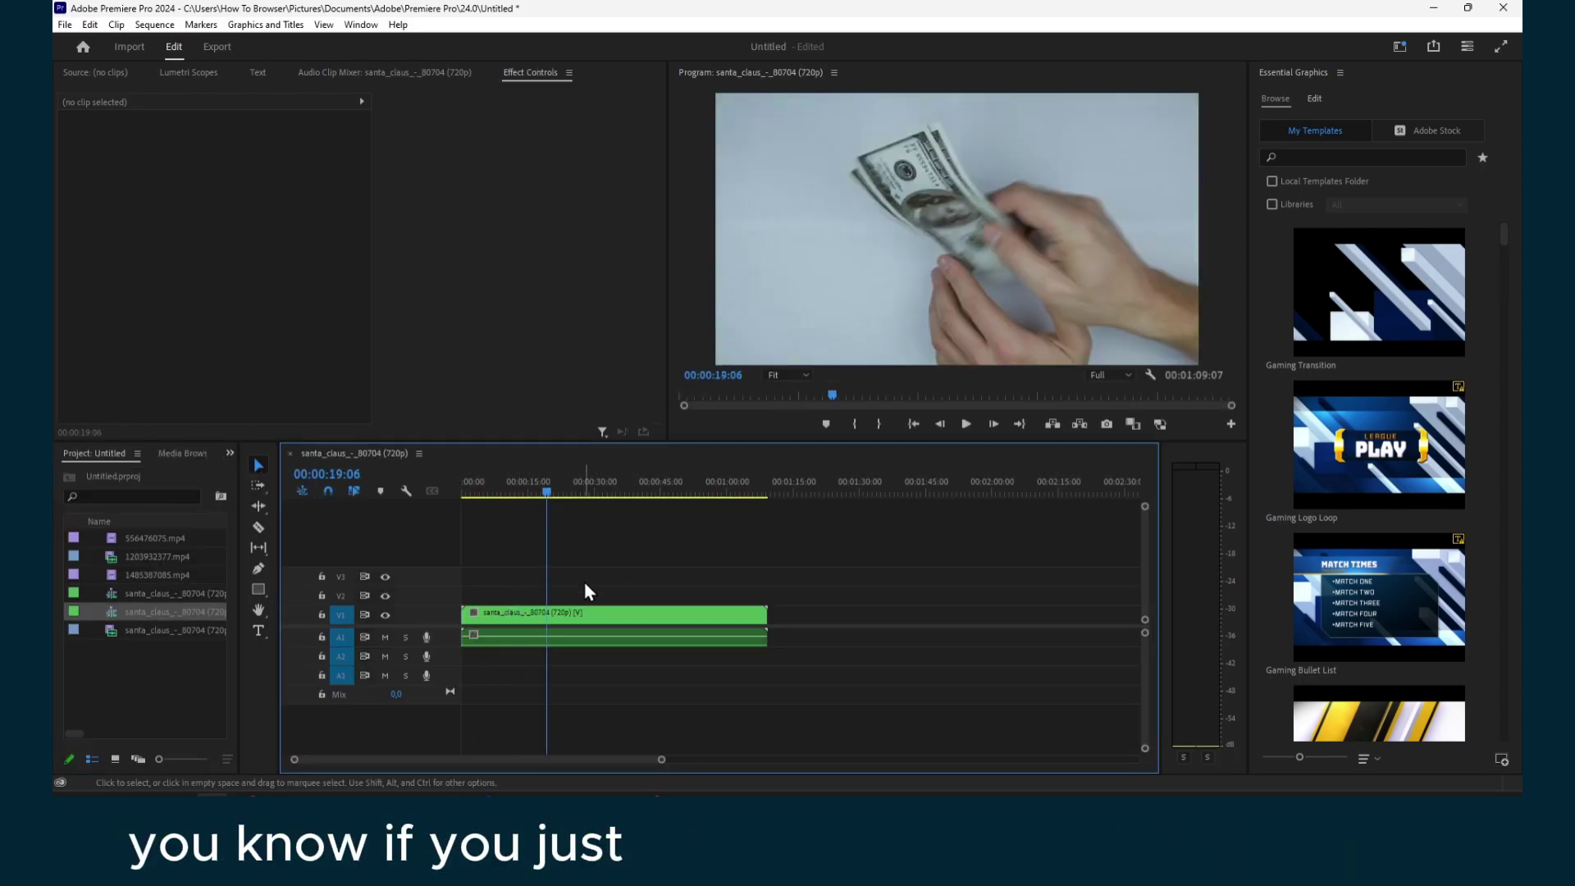
pyautogui.click(544, 611)
pyautogui.press('b')
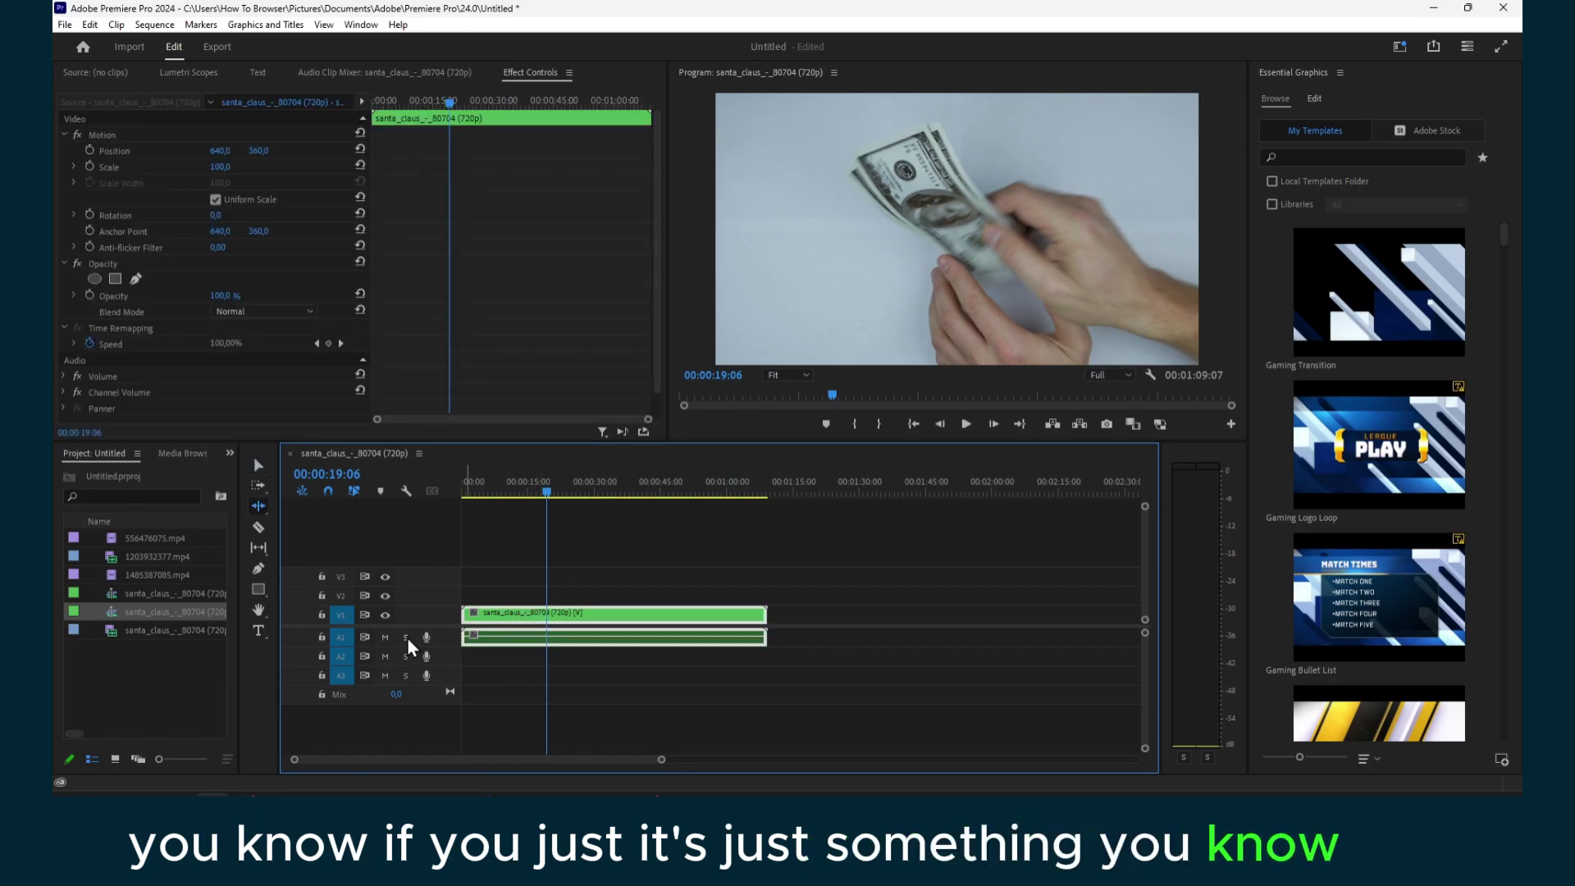
# - Cut the clip at four points with the Razor tool
pyautogui.click(258, 529)
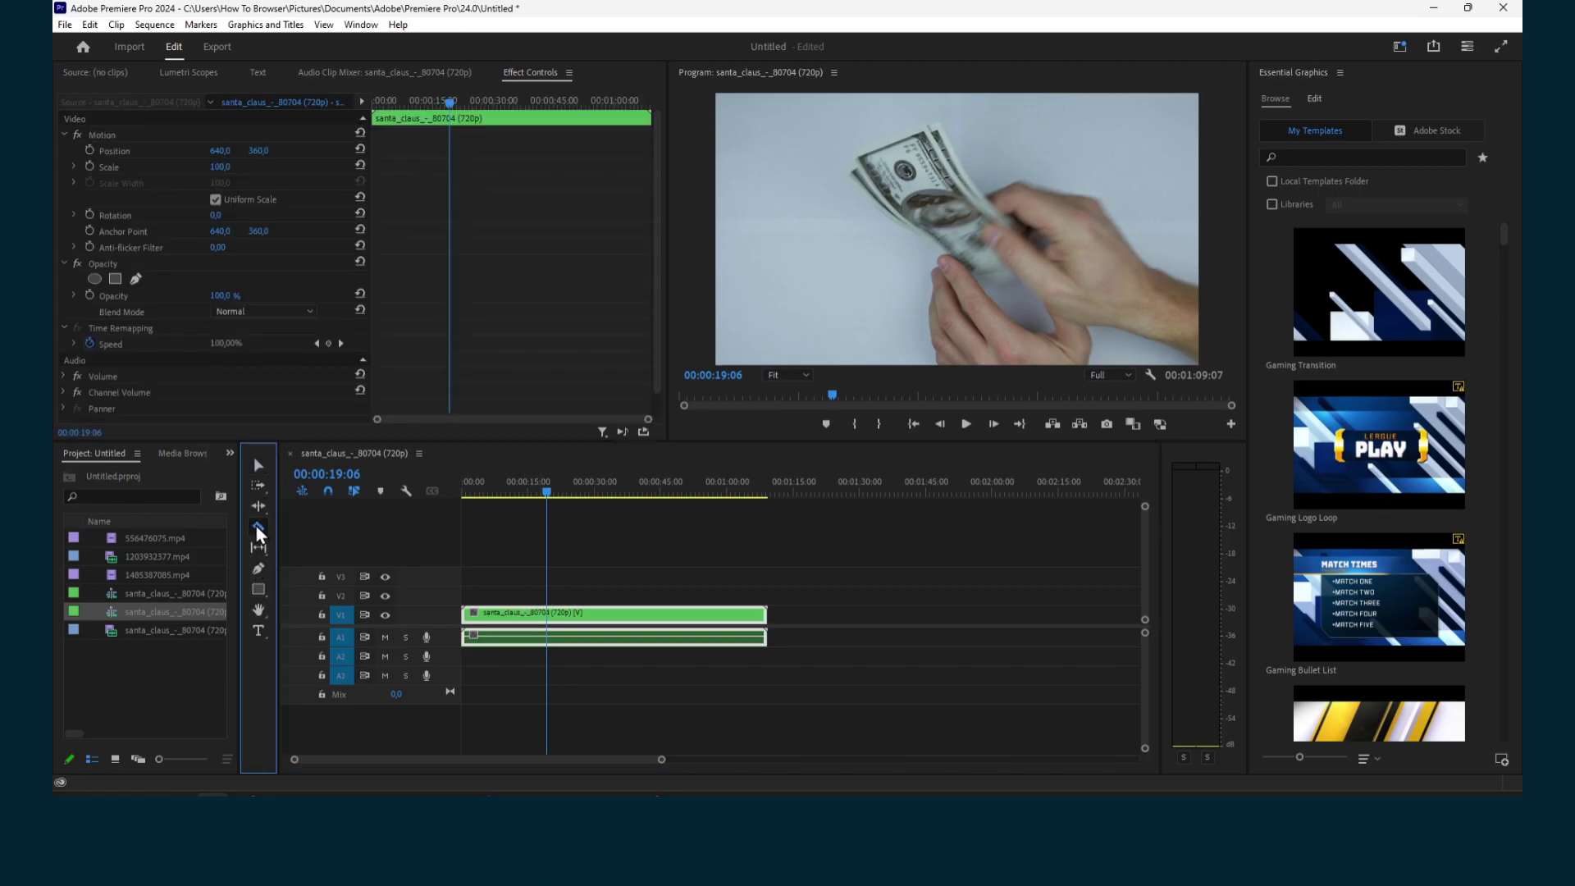
pyautogui.click(525, 624)
pyautogui.click(617, 624)
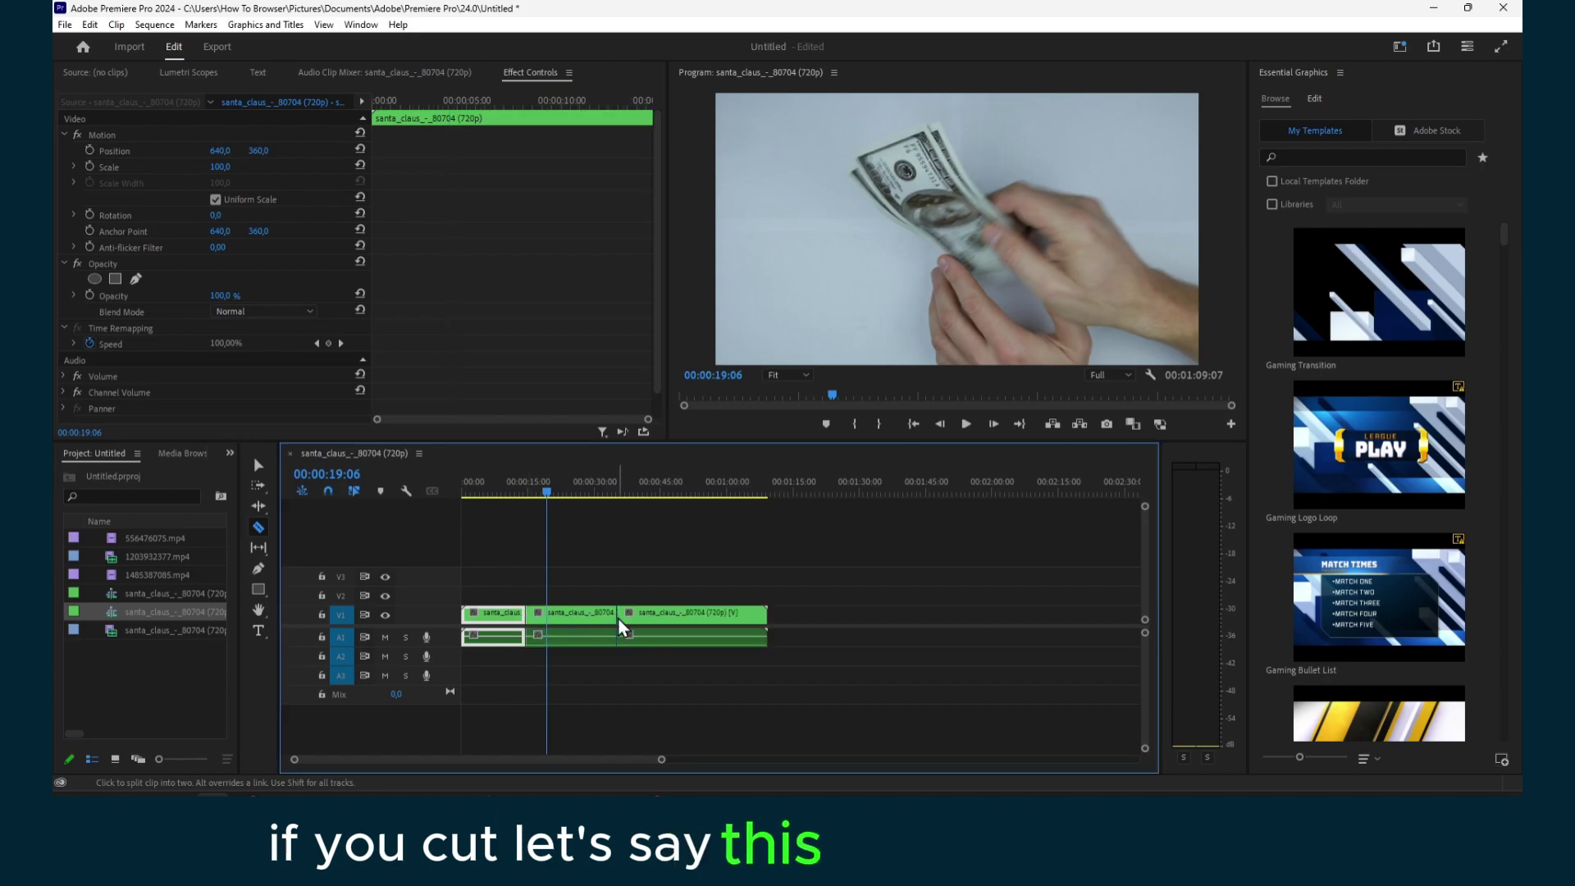
pyautogui.click(670, 623)
pyautogui.click(695, 624)
# - Marquee-select the second and third pieces and delete them, leaving a gap
pyautogui.press('v')
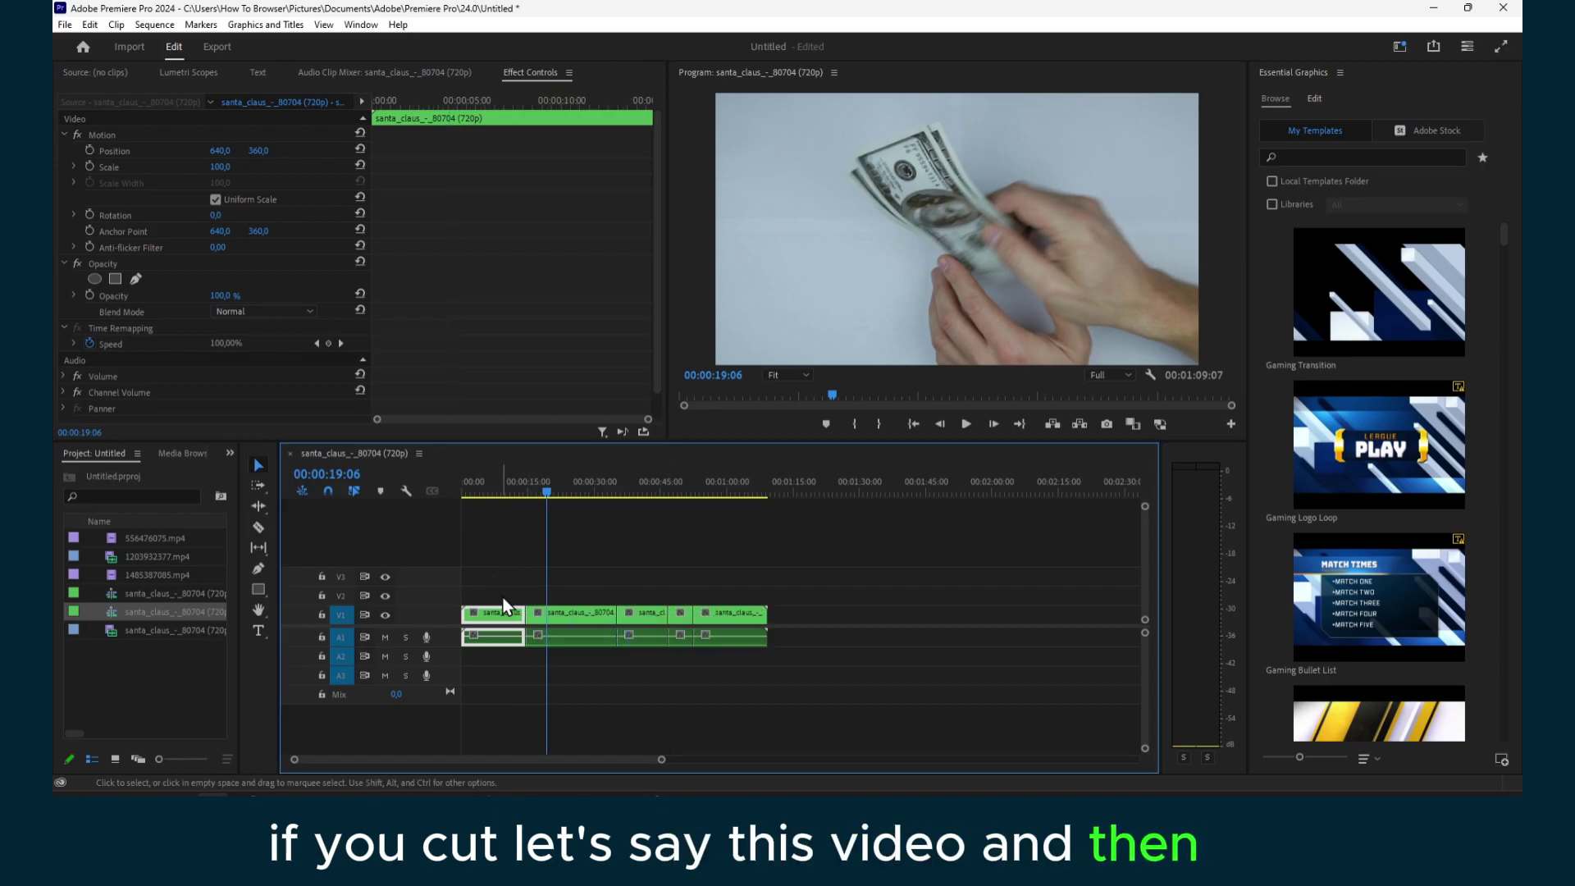
pyautogui.click(570, 591)
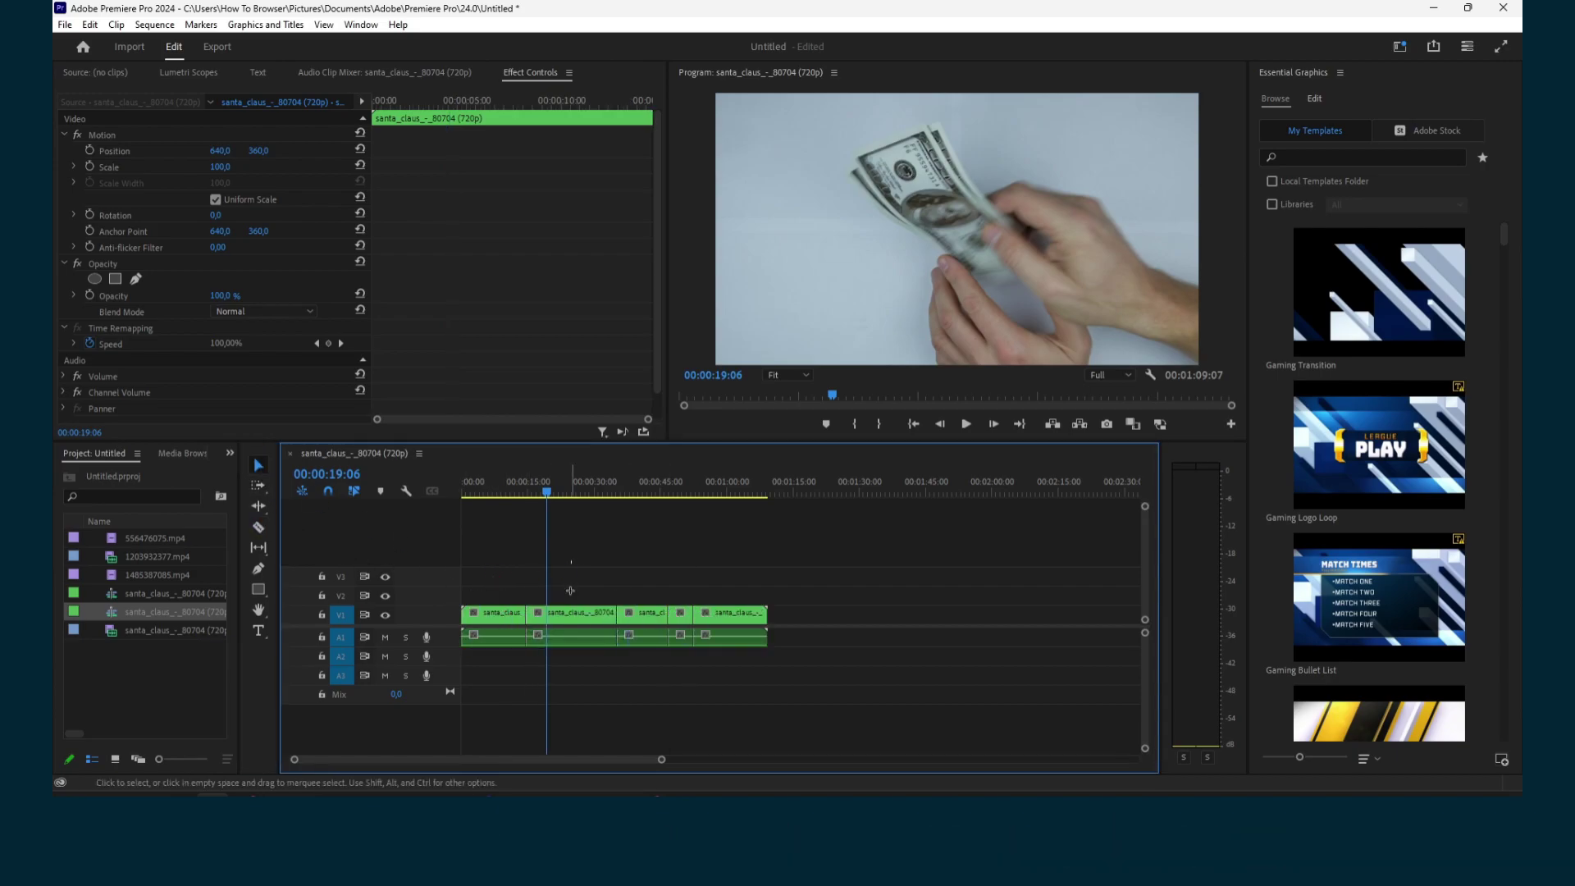
pyautogui.moveTo(570, 591); pyautogui.dragTo(636, 659)
pyautogui.press('Delete')
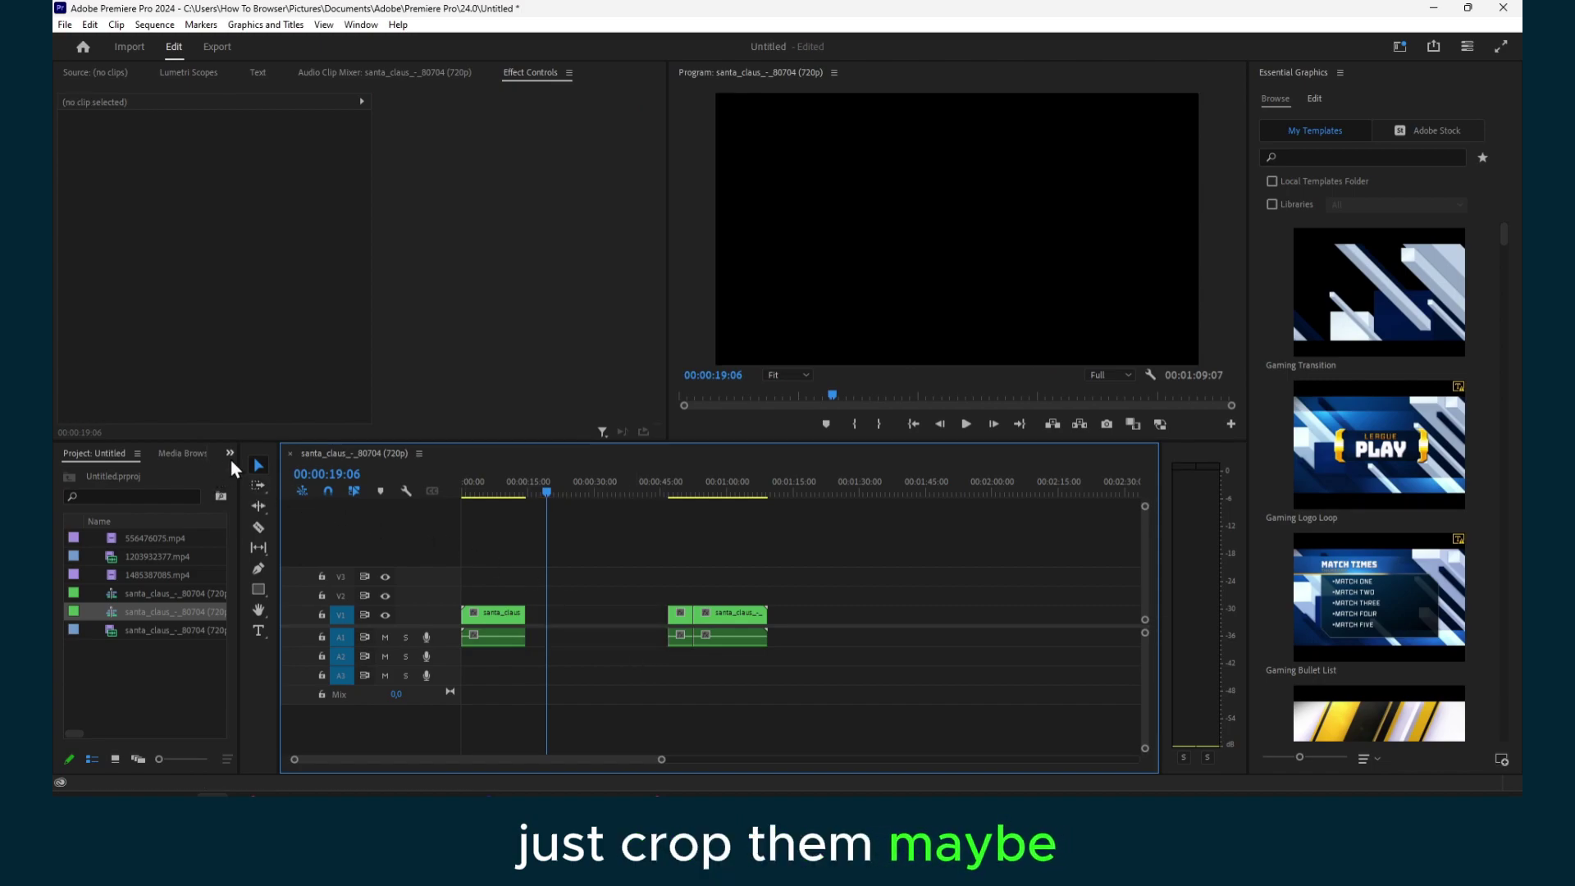
# - Show the History panel and step between the Razor and Delete states
pyautogui.click(230, 454)
pyautogui.click(269, 558)
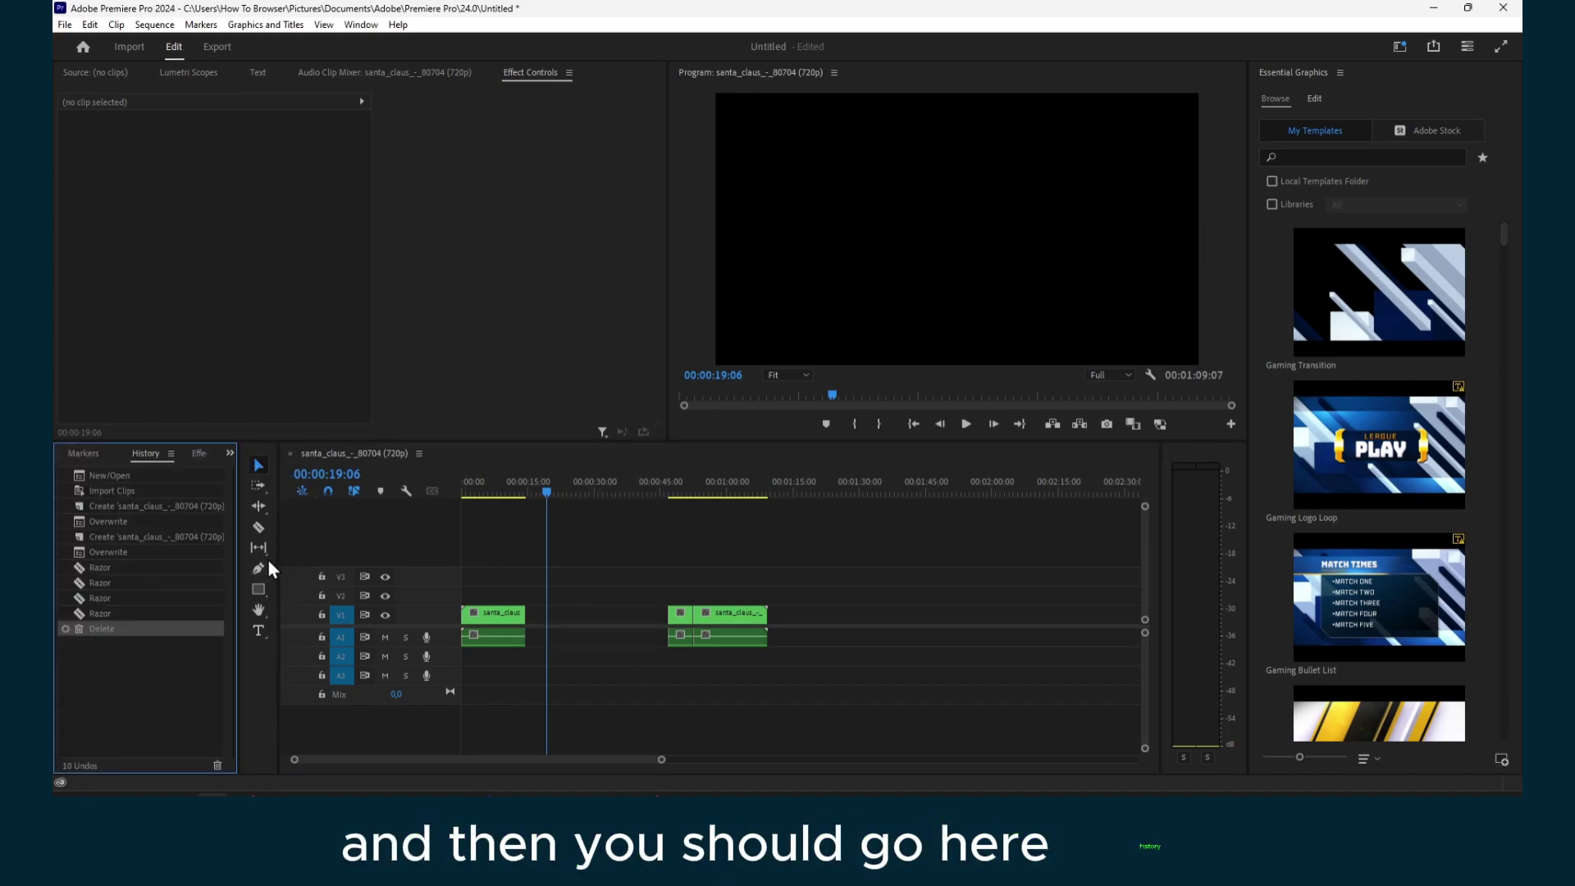
pyautogui.click(112, 613)
pyautogui.click(120, 627)
pyautogui.click(113, 598)
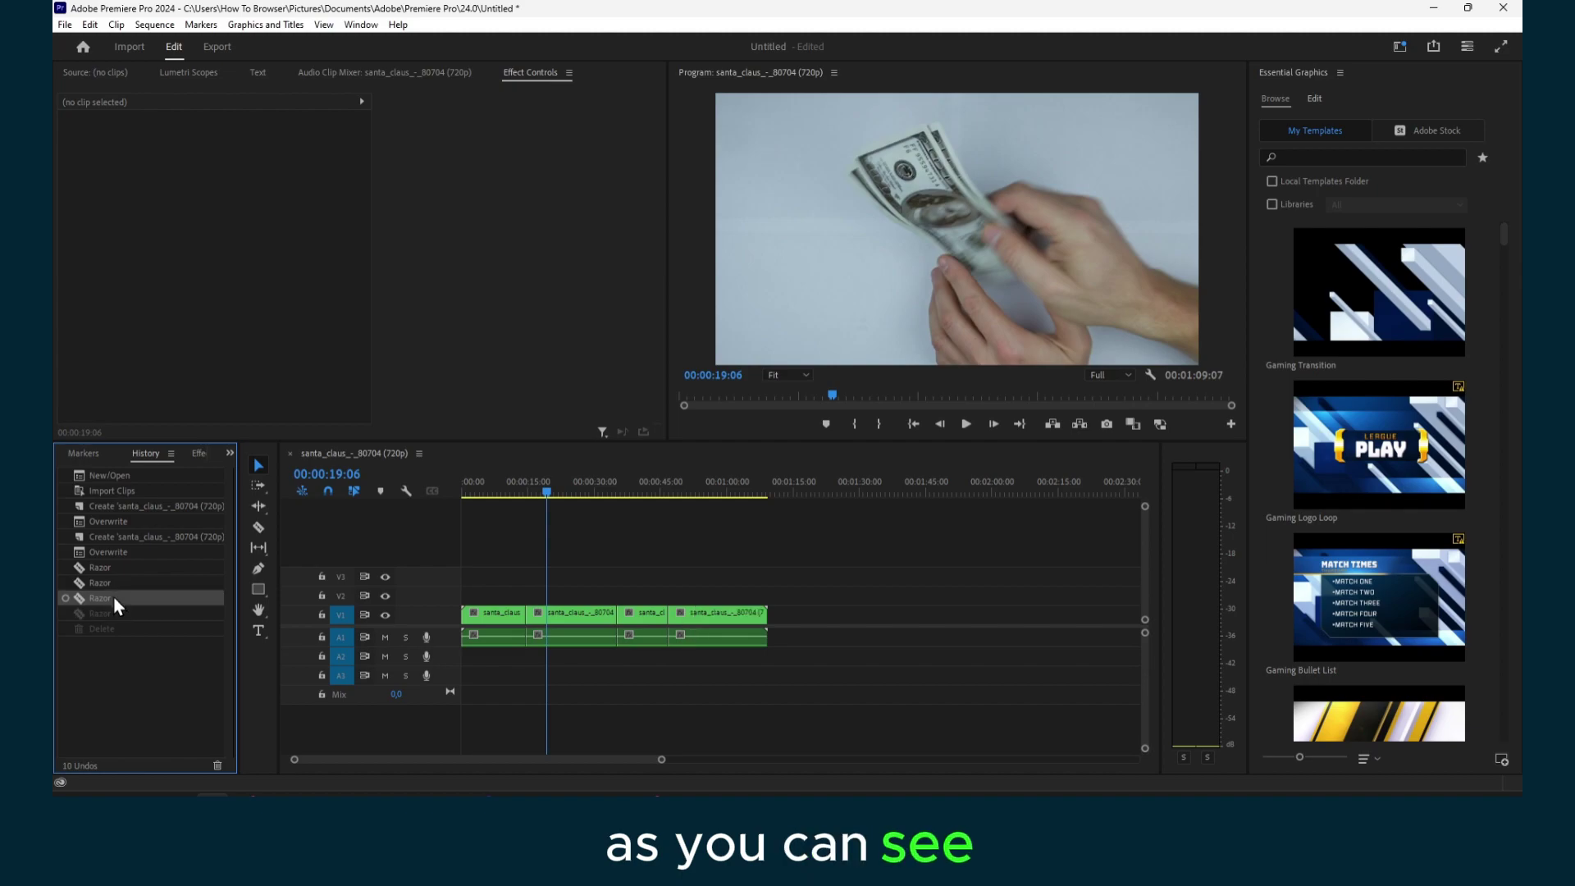
pyautogui.click(122, 627)
pyautogui.click(113, 597)
pyautogui.click(110, 567)
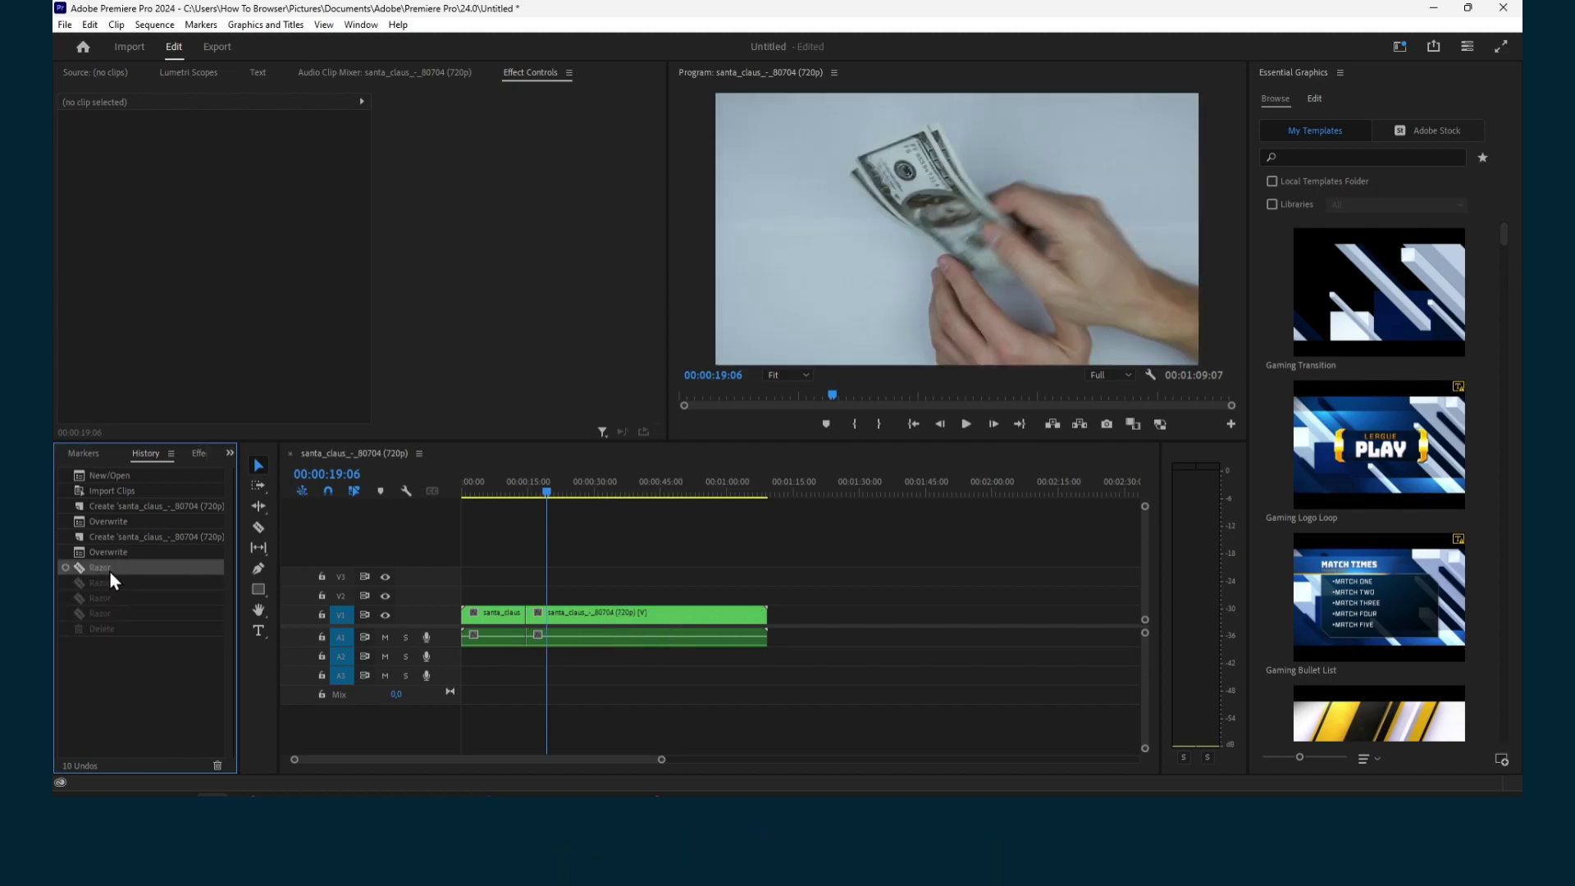
# - Settle on the third Razor state, undoing the delete and the final cut
pyautogui.click(116, 595)
pyautogui.click(135, 625)
pyautogui.click(123, 580)
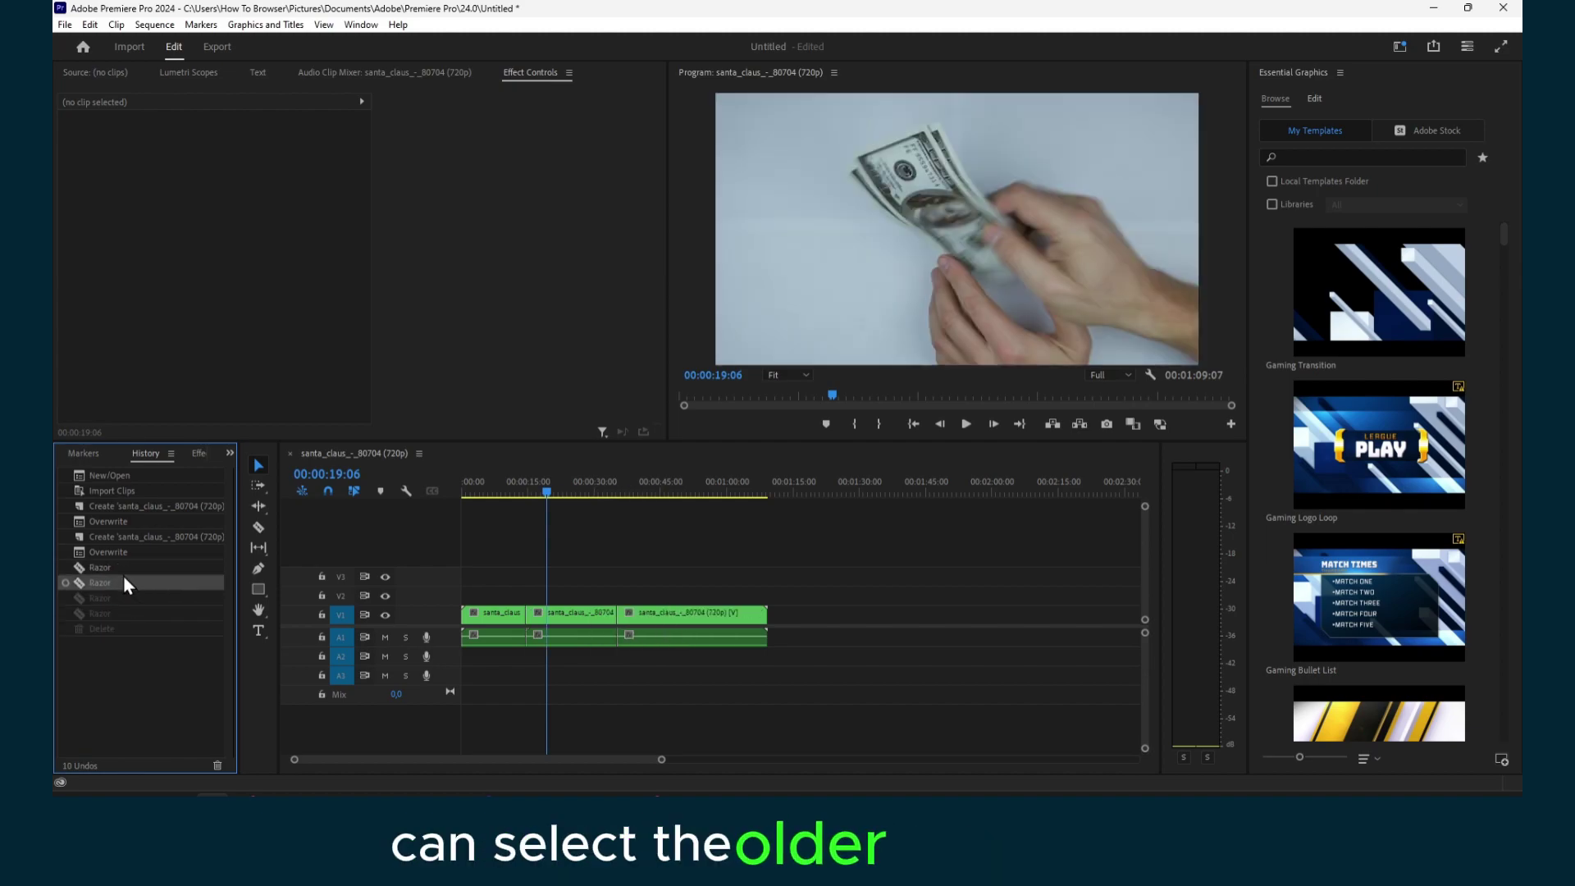
pyautogui.click(129, 613)
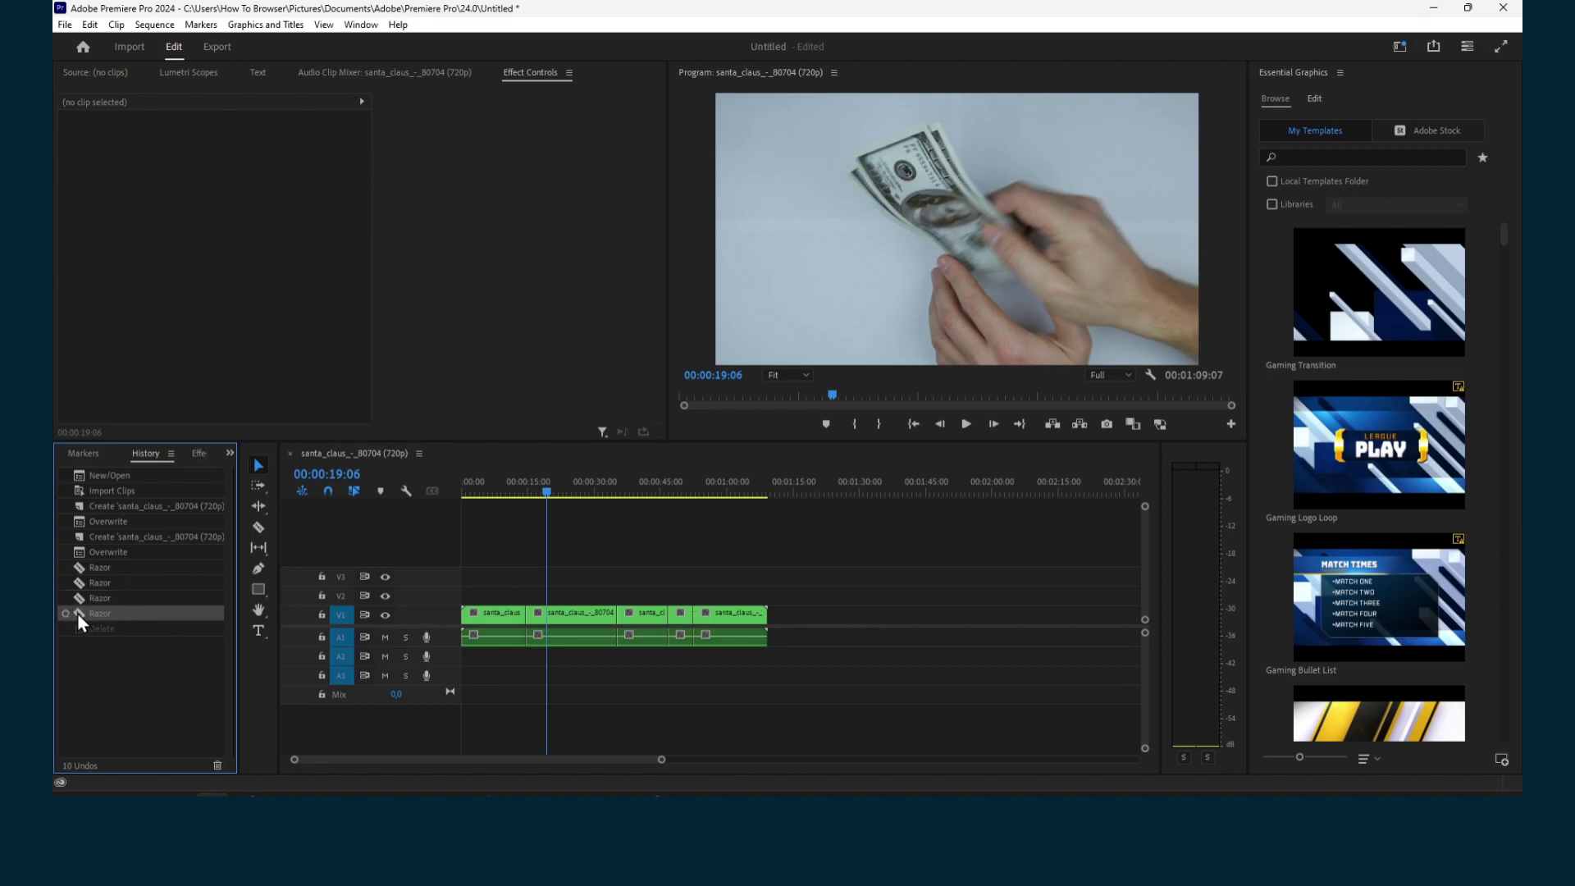
pyautogui.click(96, 582)
pyautogui.click(91, 567)
pyautogui.click(115, 598)
pyautogui.click(113, 613)
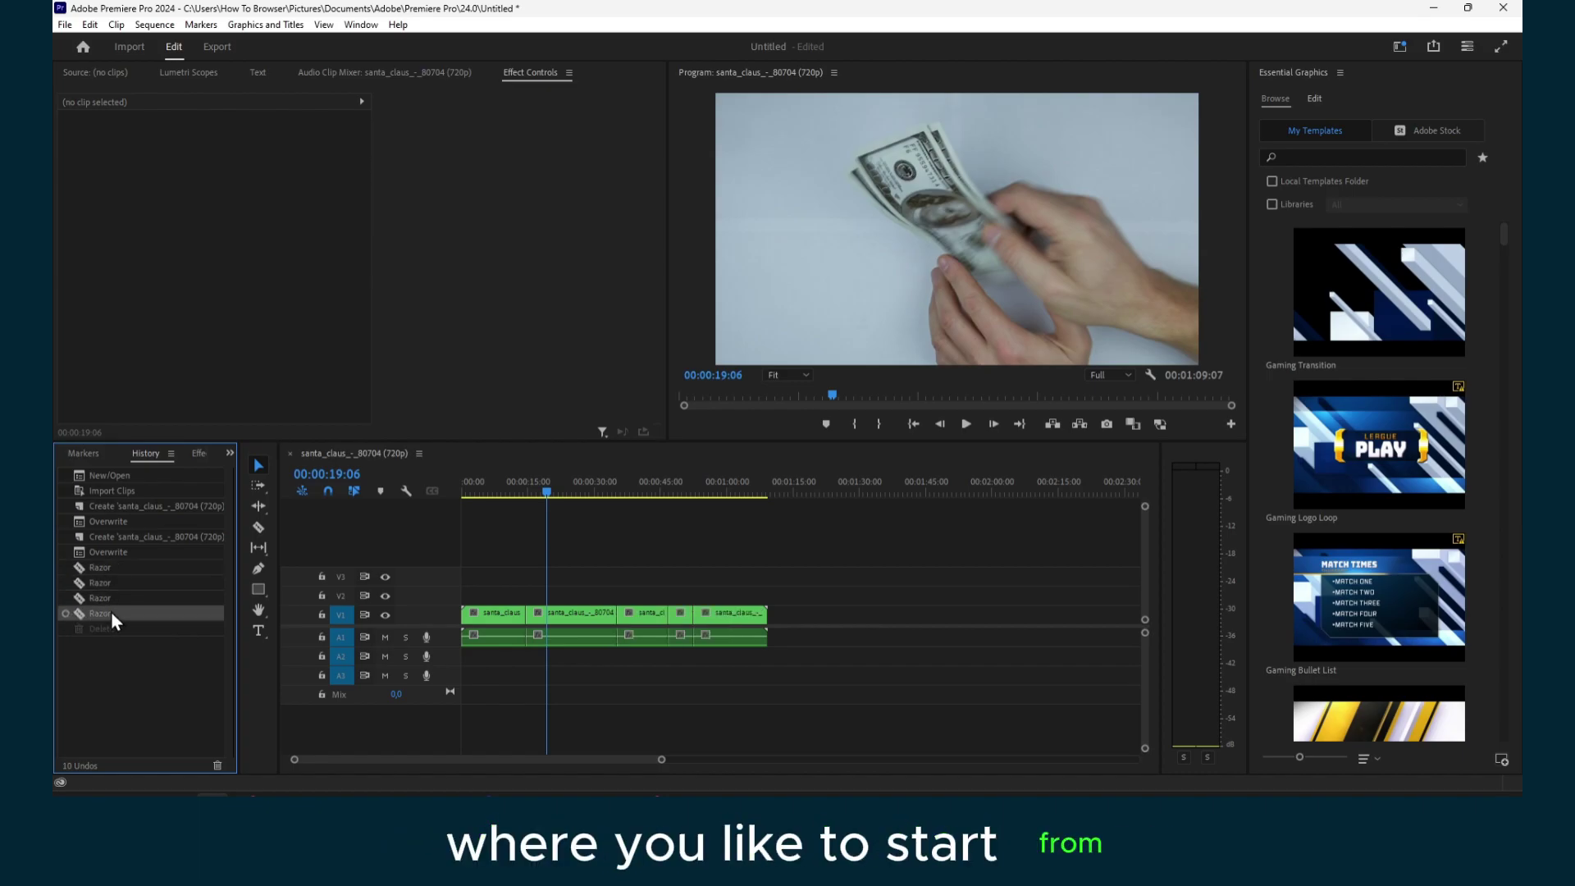
pyautogui.click(117, 628)
pyautogui.click(114, 613)
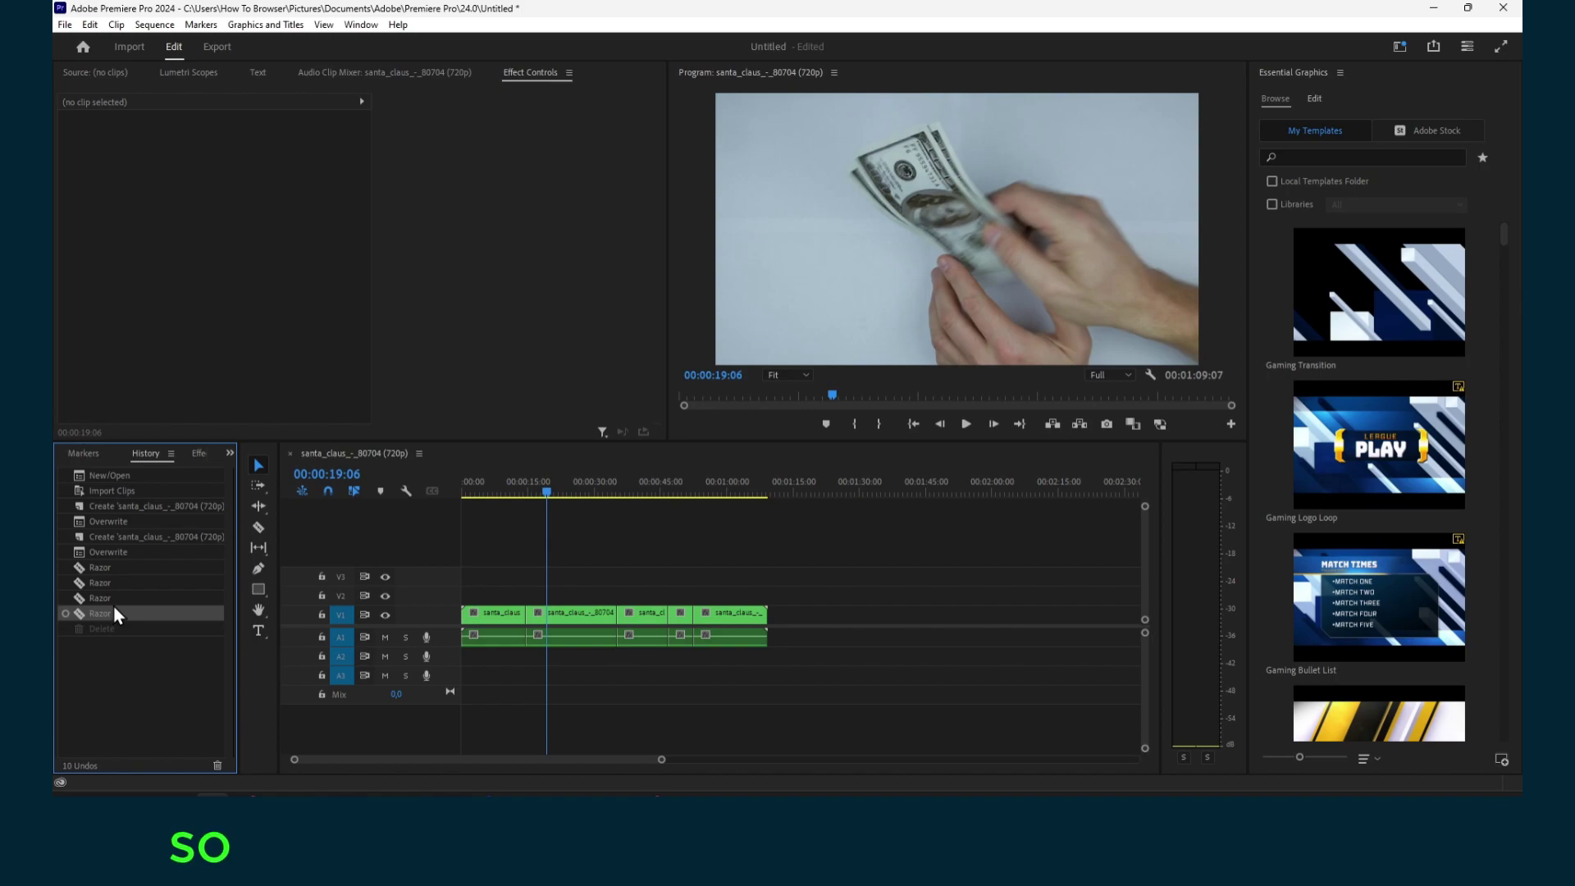
pyautogui.click(115, 599)
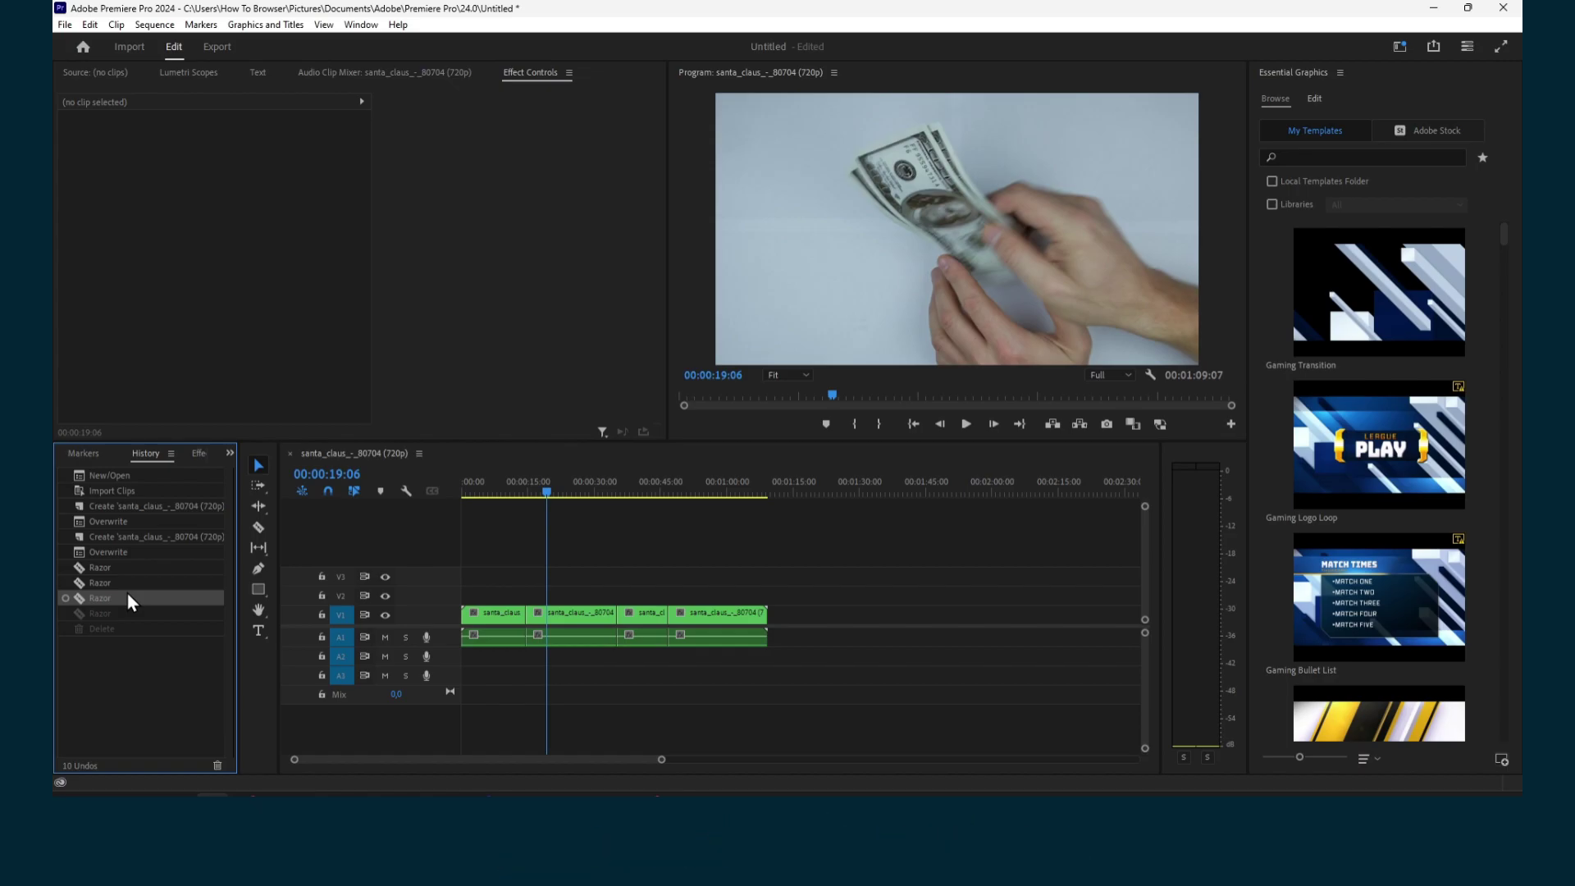
# - Review the Edit menu, keep the third Razor state current, and switch to OBS
pyautogui.click(91, 25)
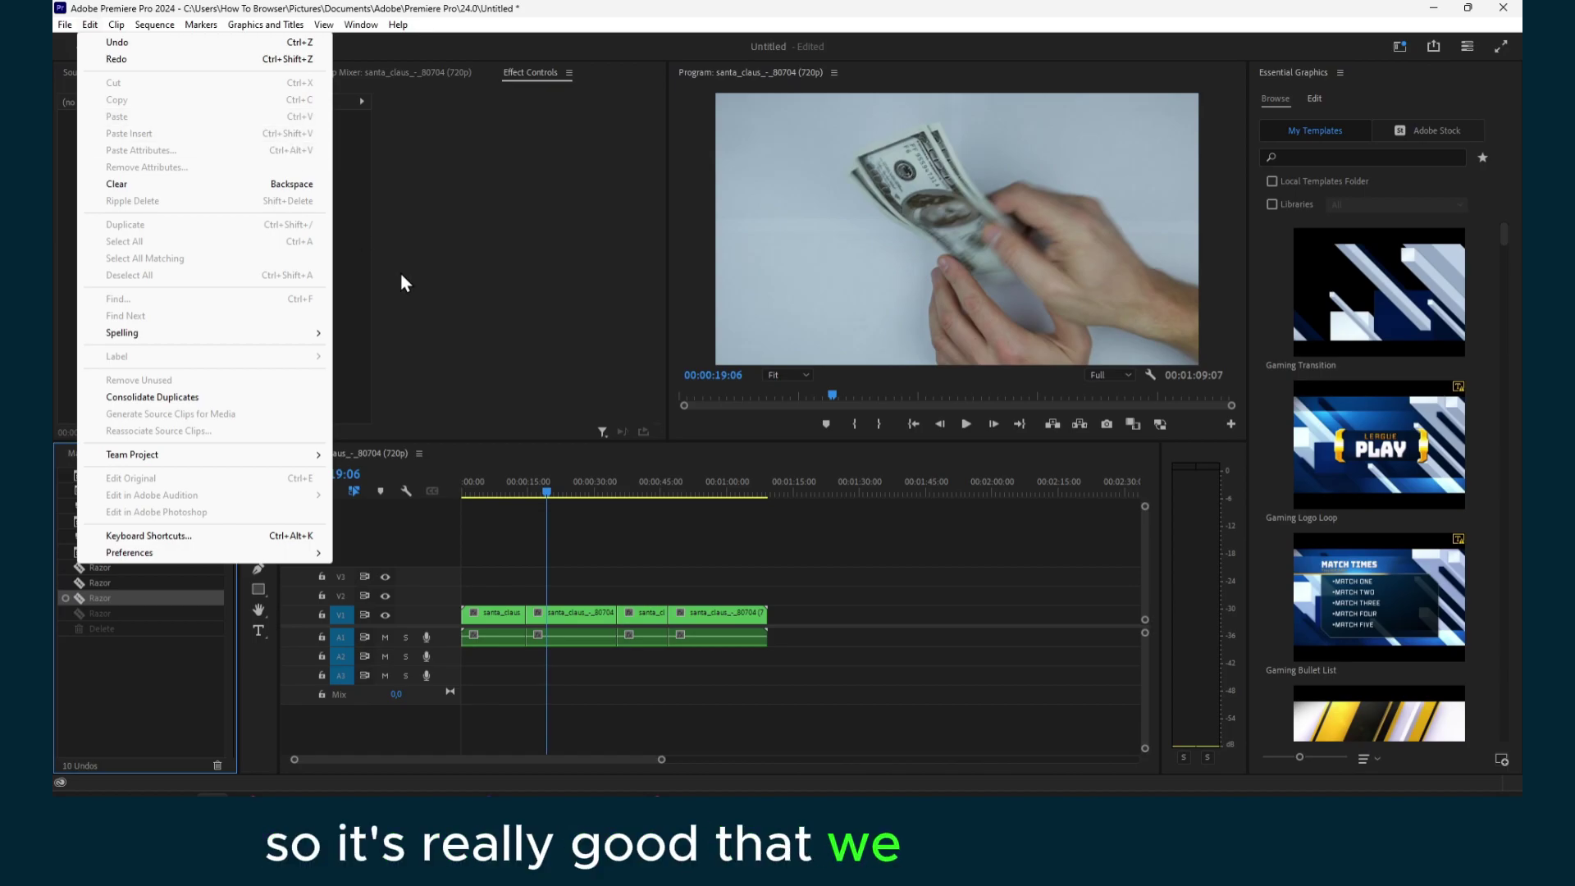
pyautogui.click(165, 689)
pyautogui.click(231, 454)
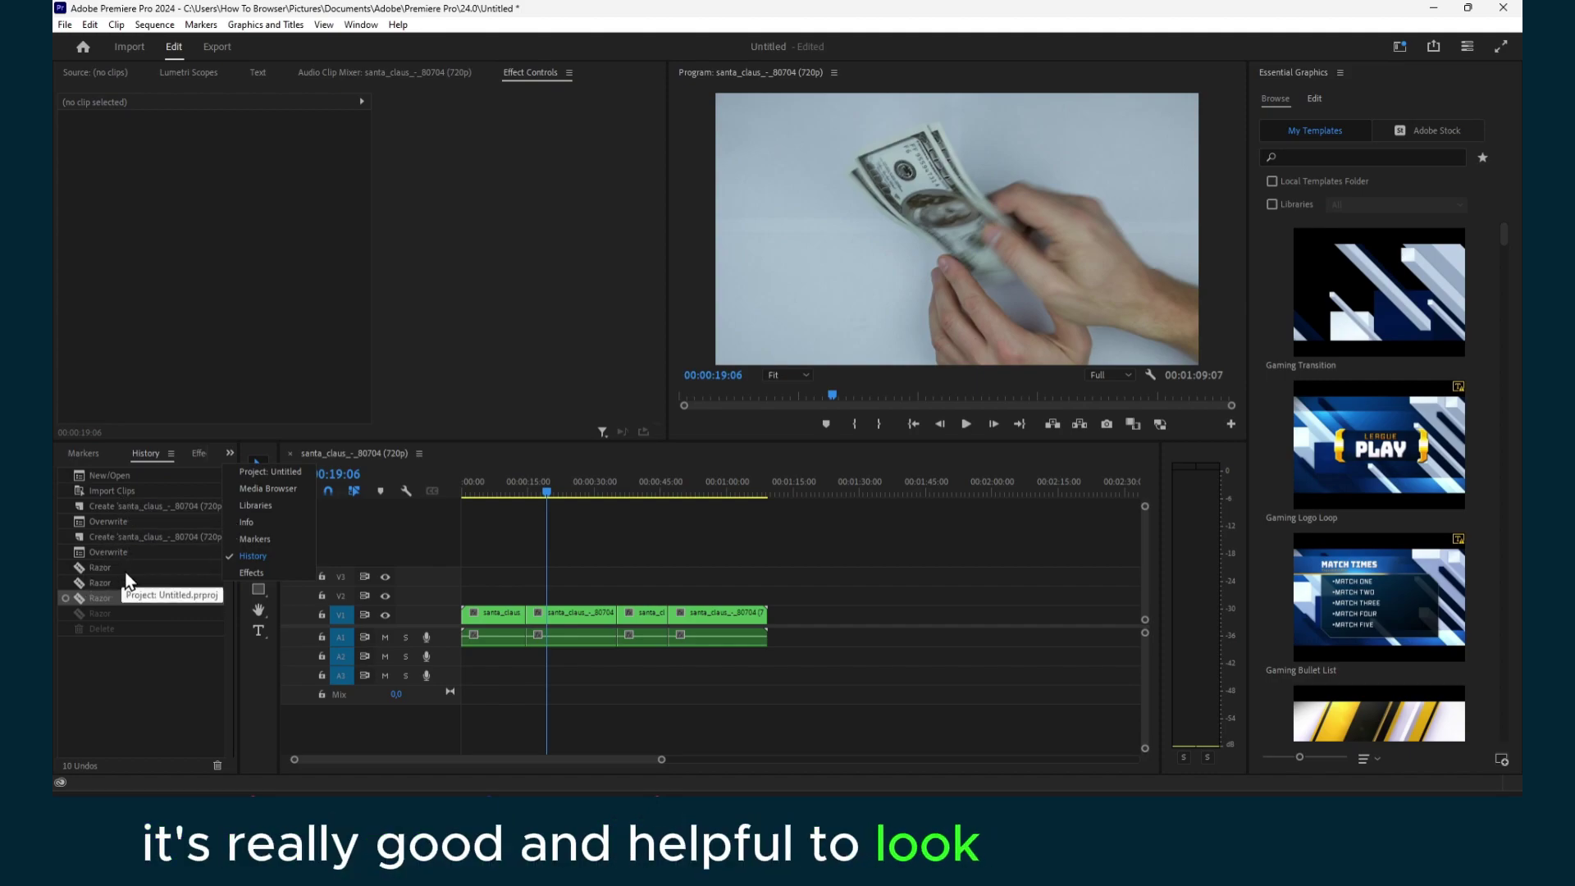
pyautogui.click(95, 598)
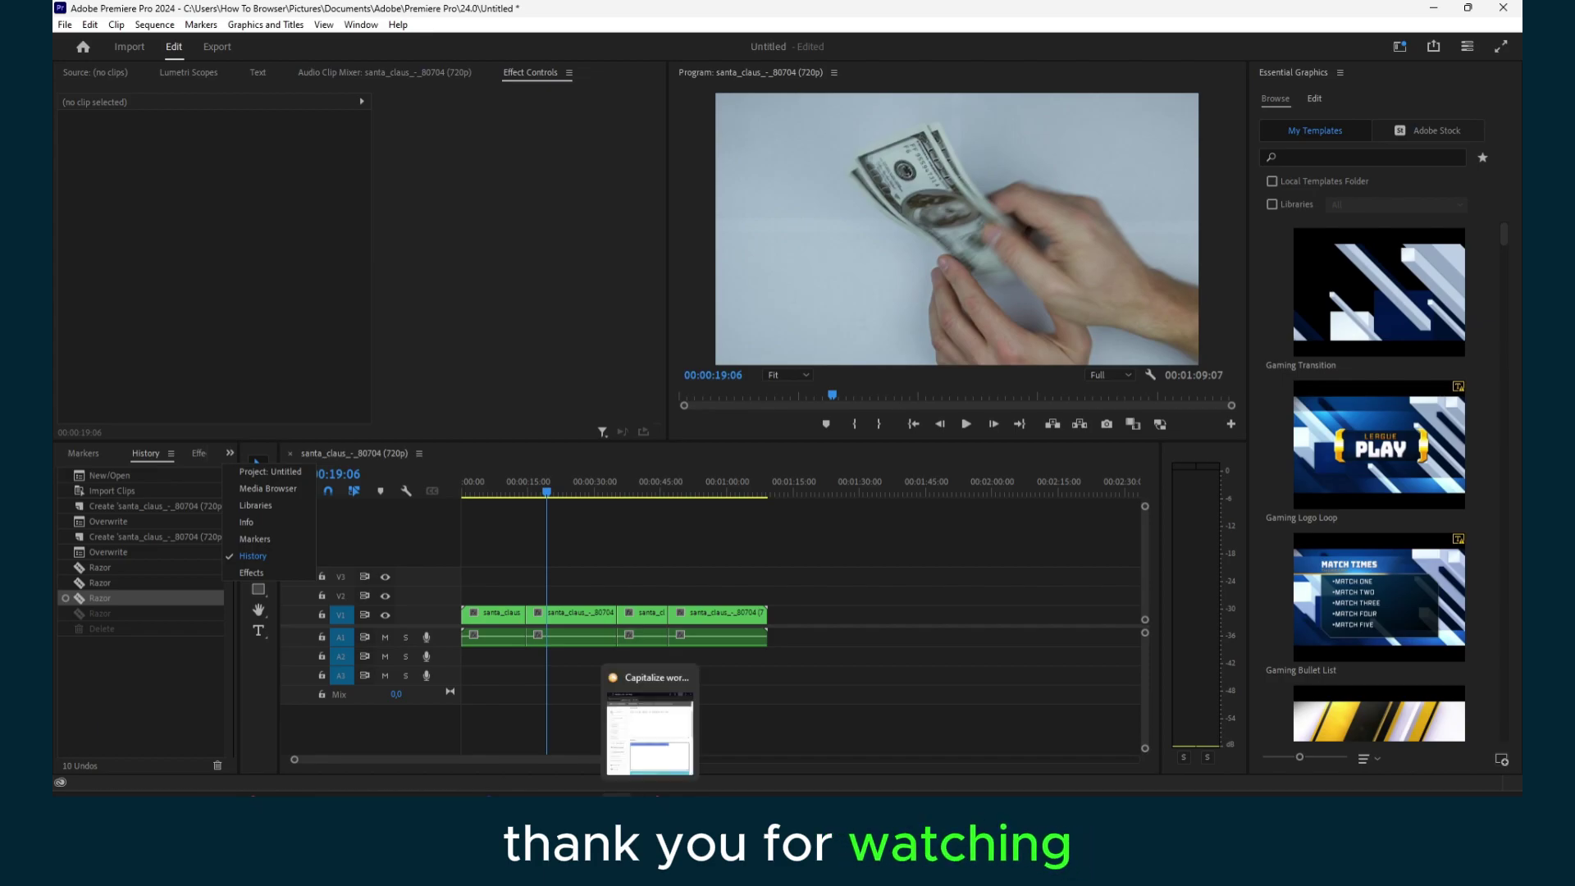
pyautogui.click(699, 682)
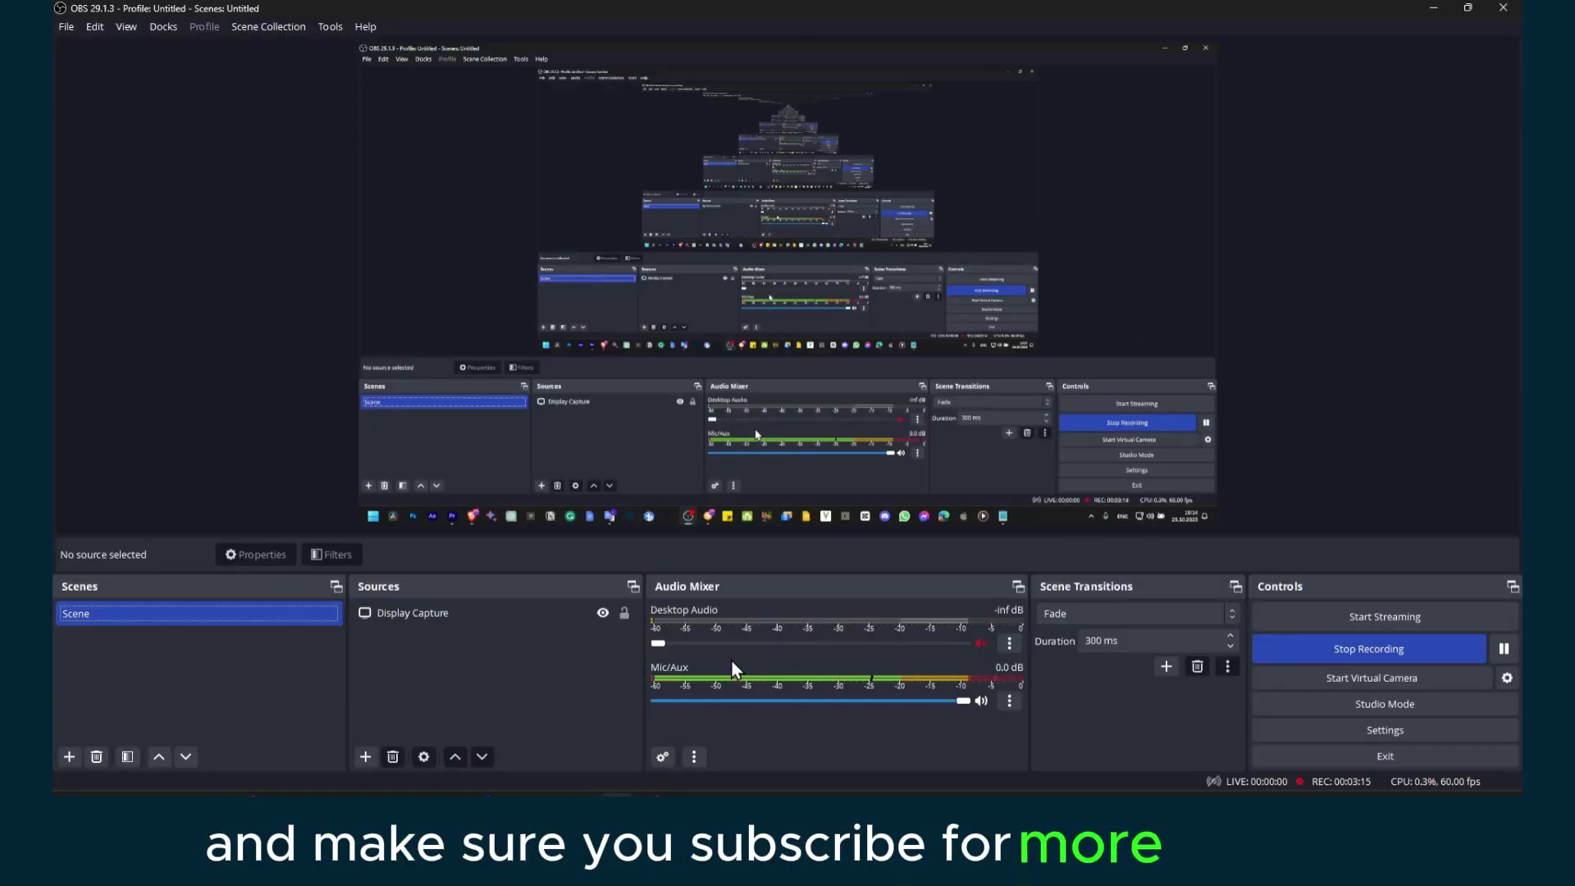